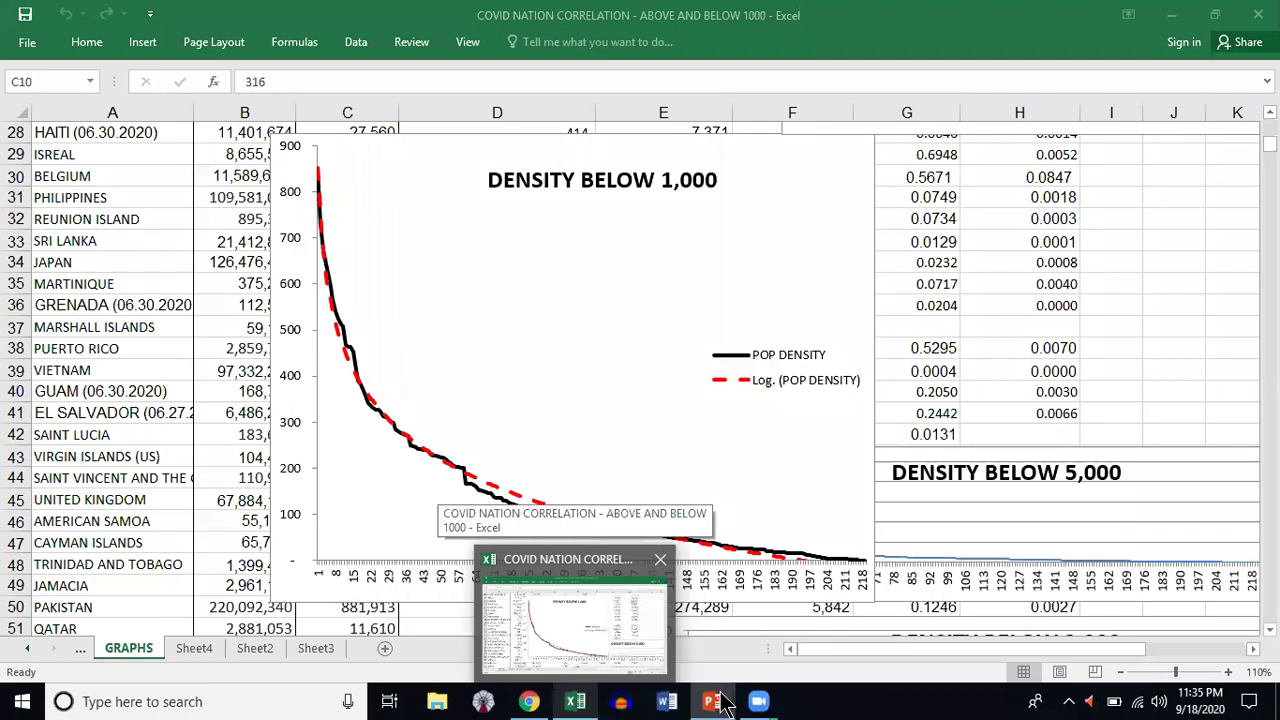
- Switch to the PowerPoint poster to view the Table 1 nation listing, and return to the Excel workbook
mouse_move(716, 703)
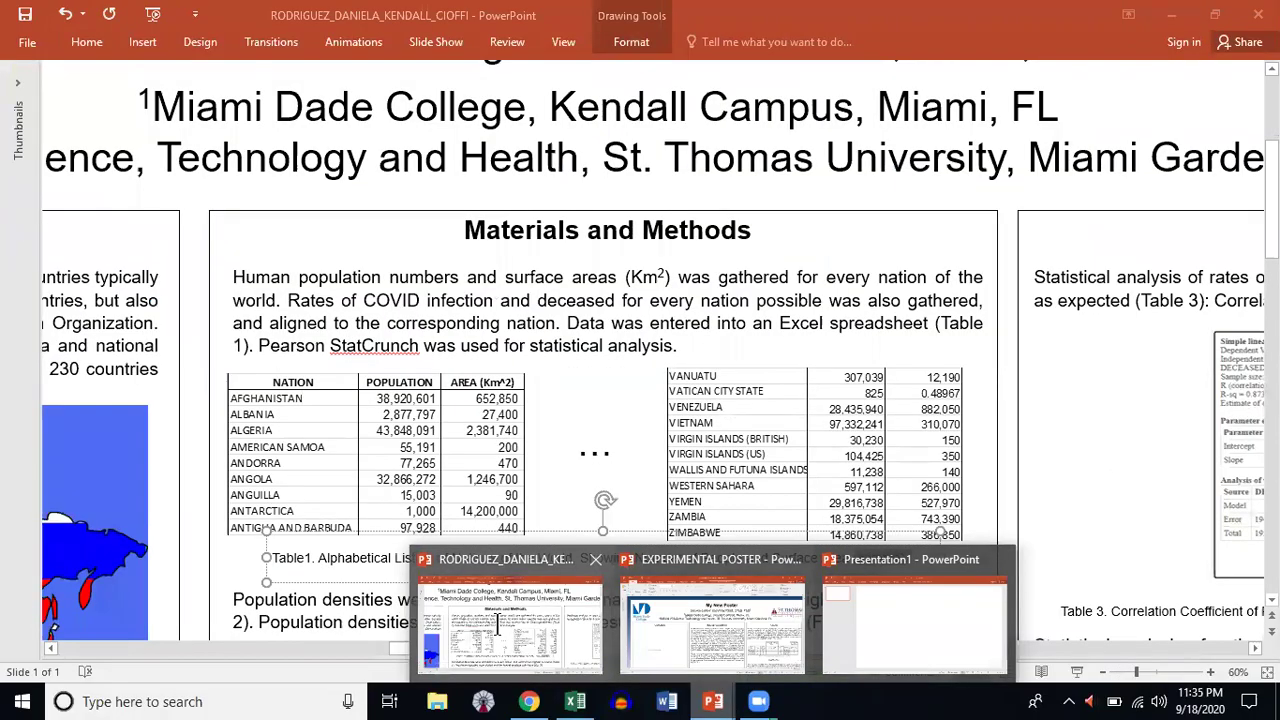
click(497, 622)
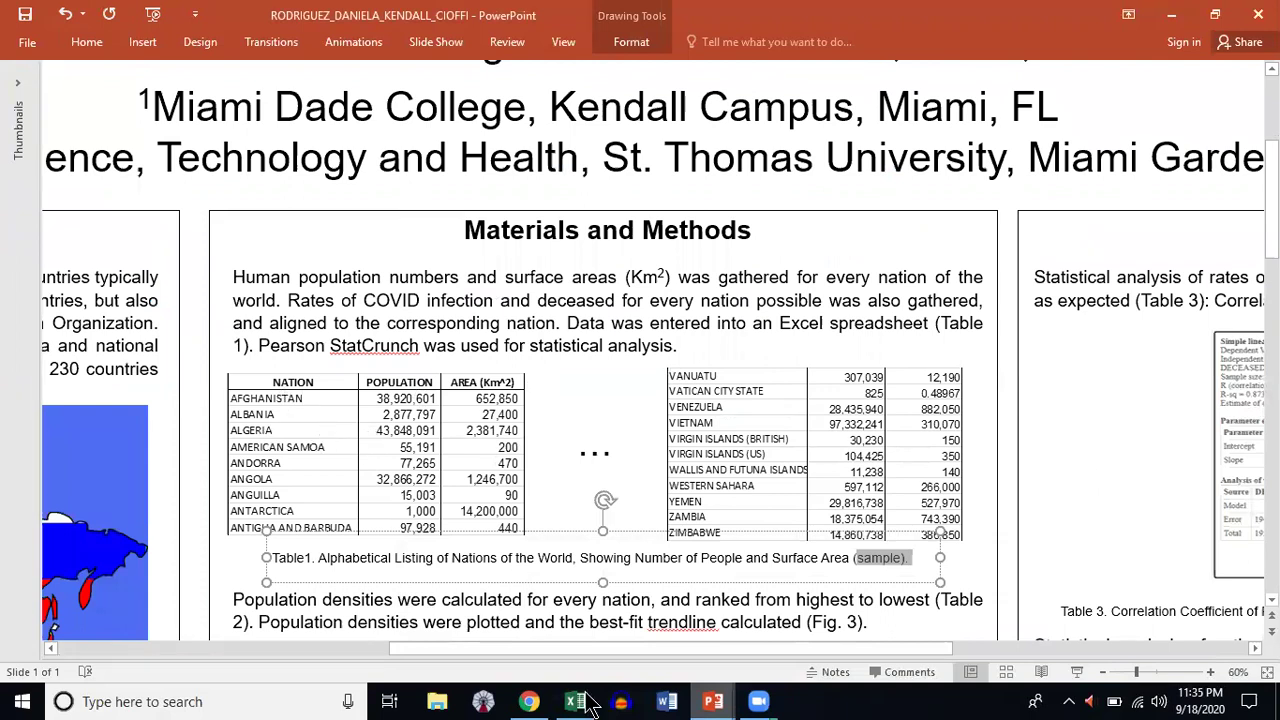
mouse_move(576, 702)
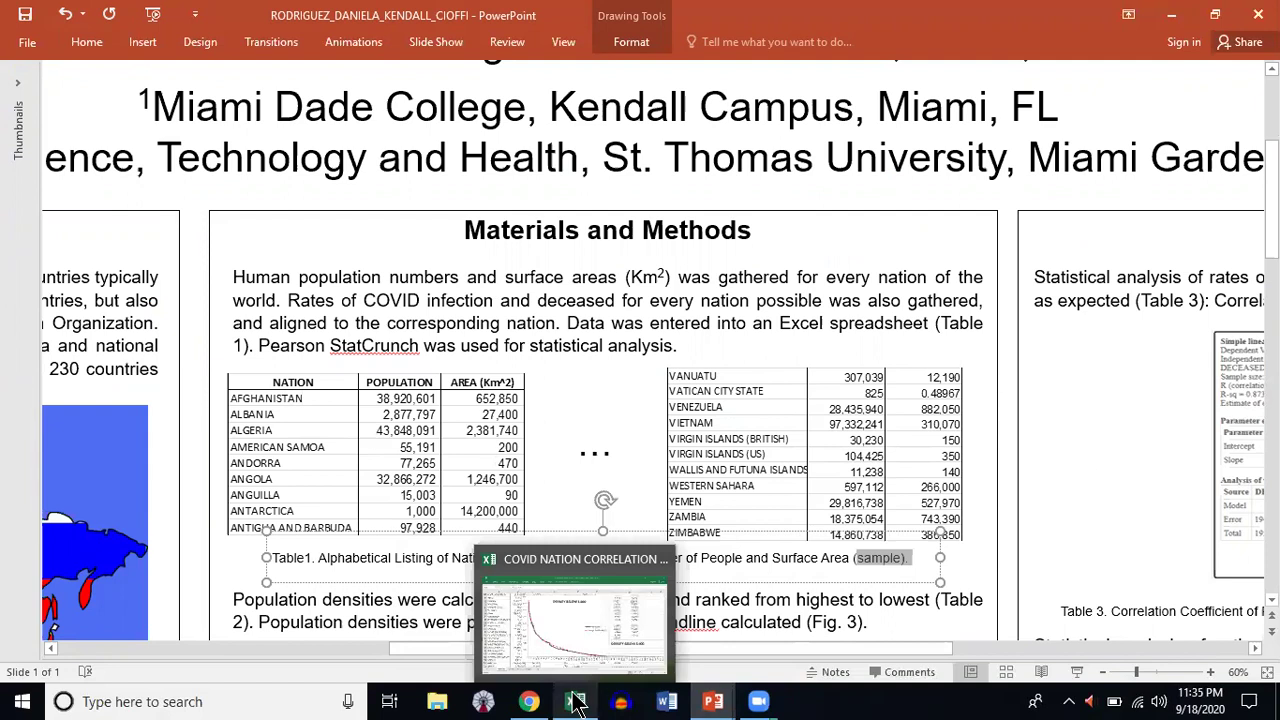
click(576, 702)
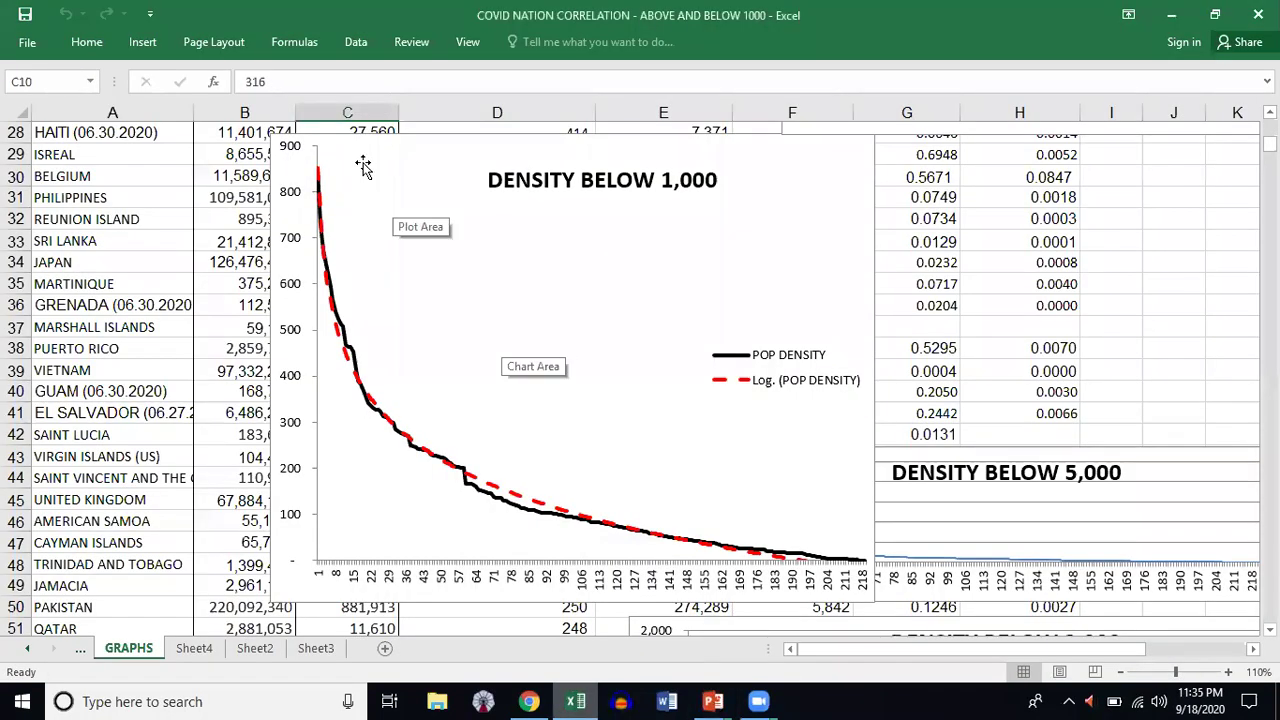
- Move the DENSITY BELOW 1,000 chart clear of data columns B to D, undoing the accidental plot area shift
click(749, 162)
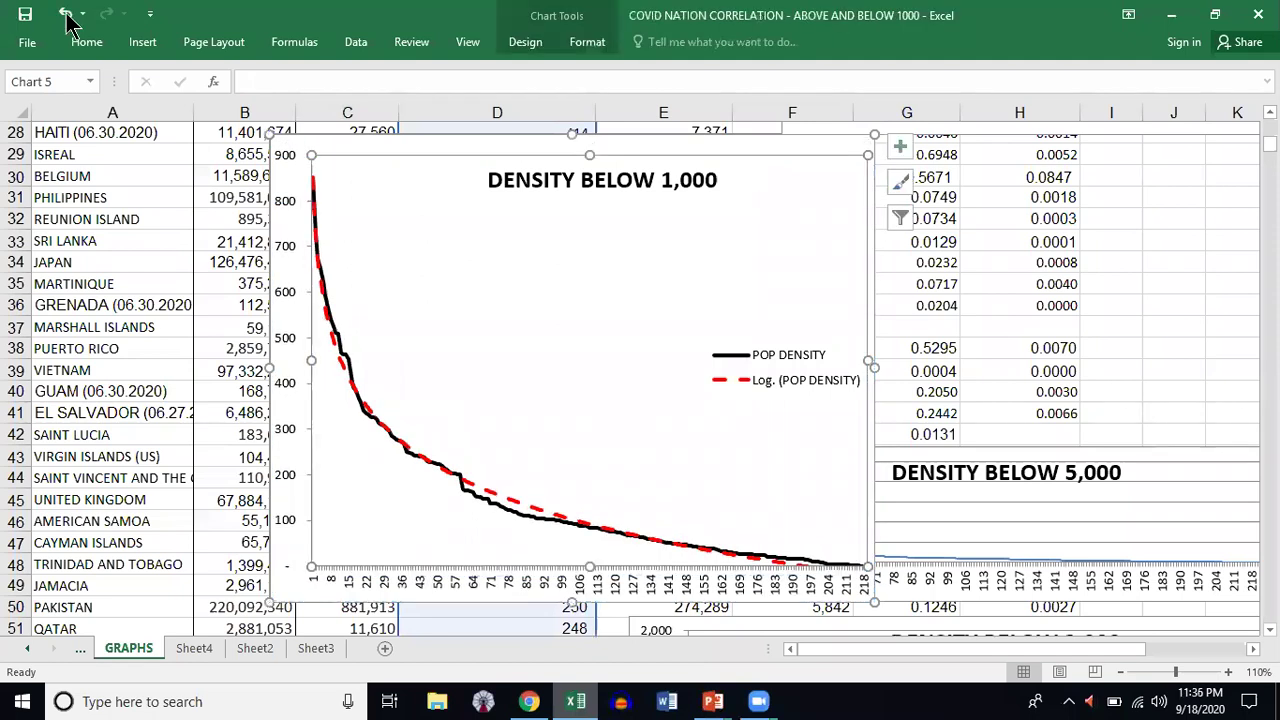
click(67, 17)
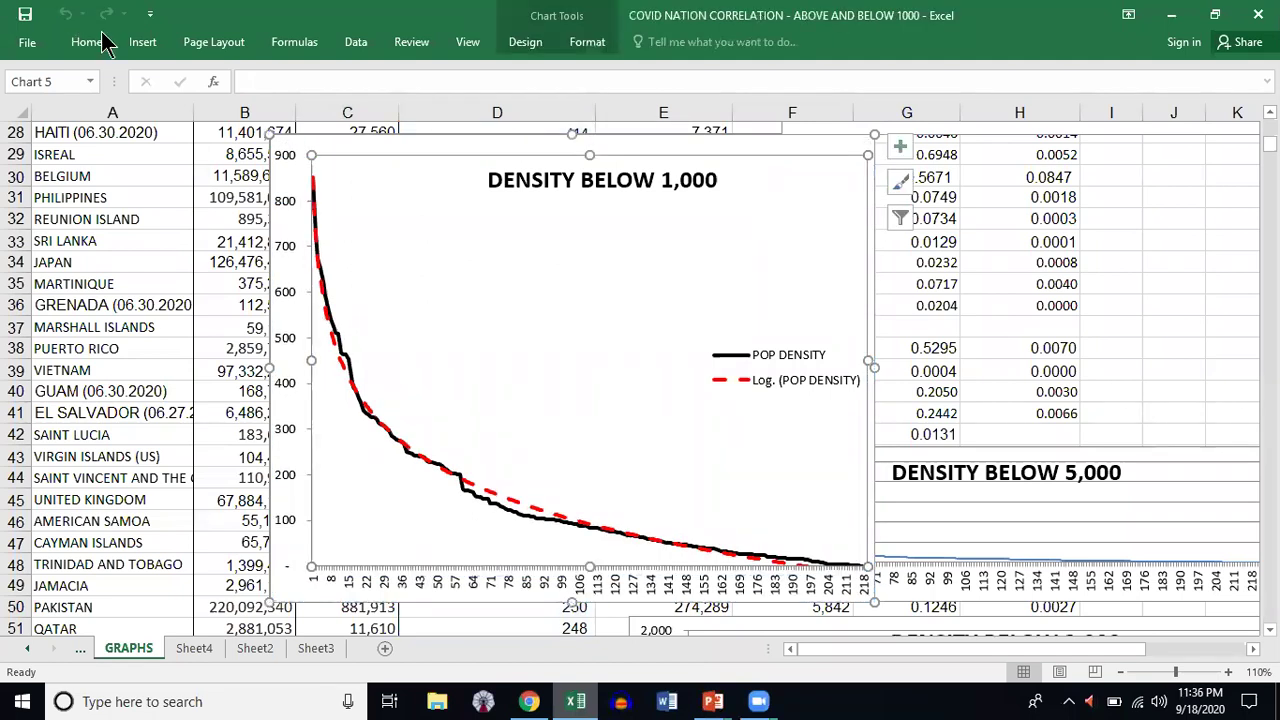
click(277, 165)
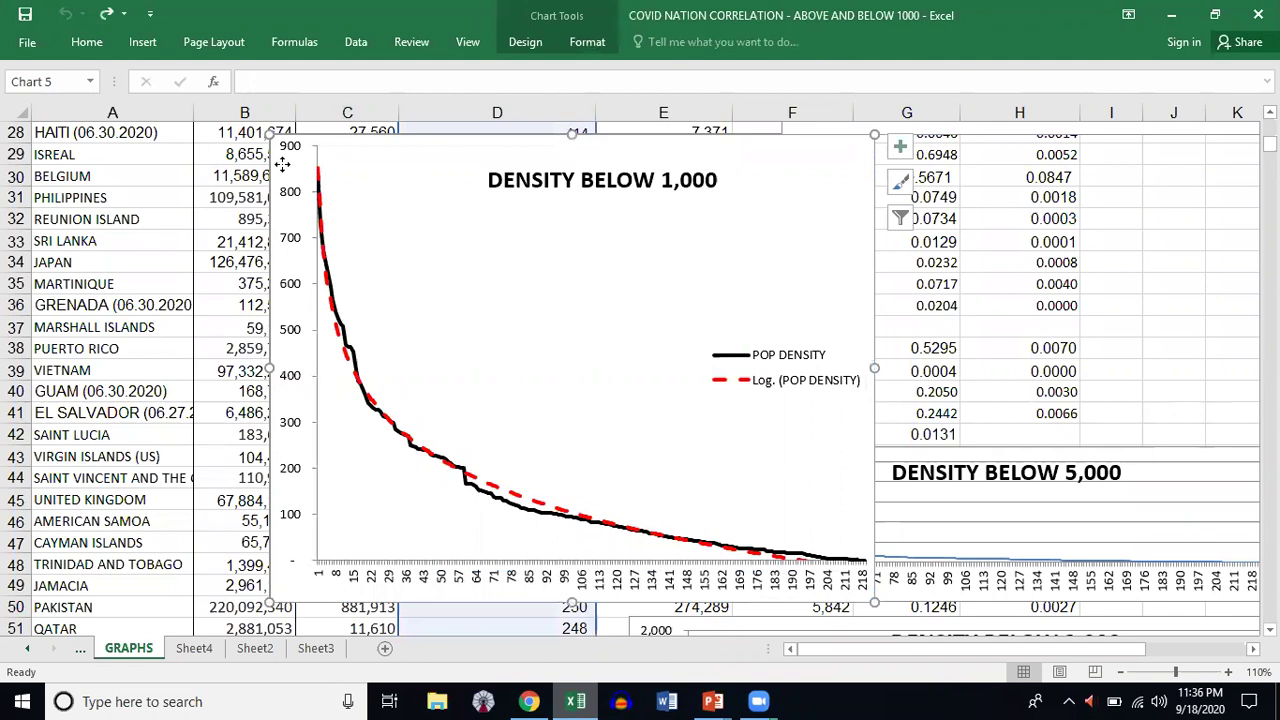
drag(497, 180, 964, 190)
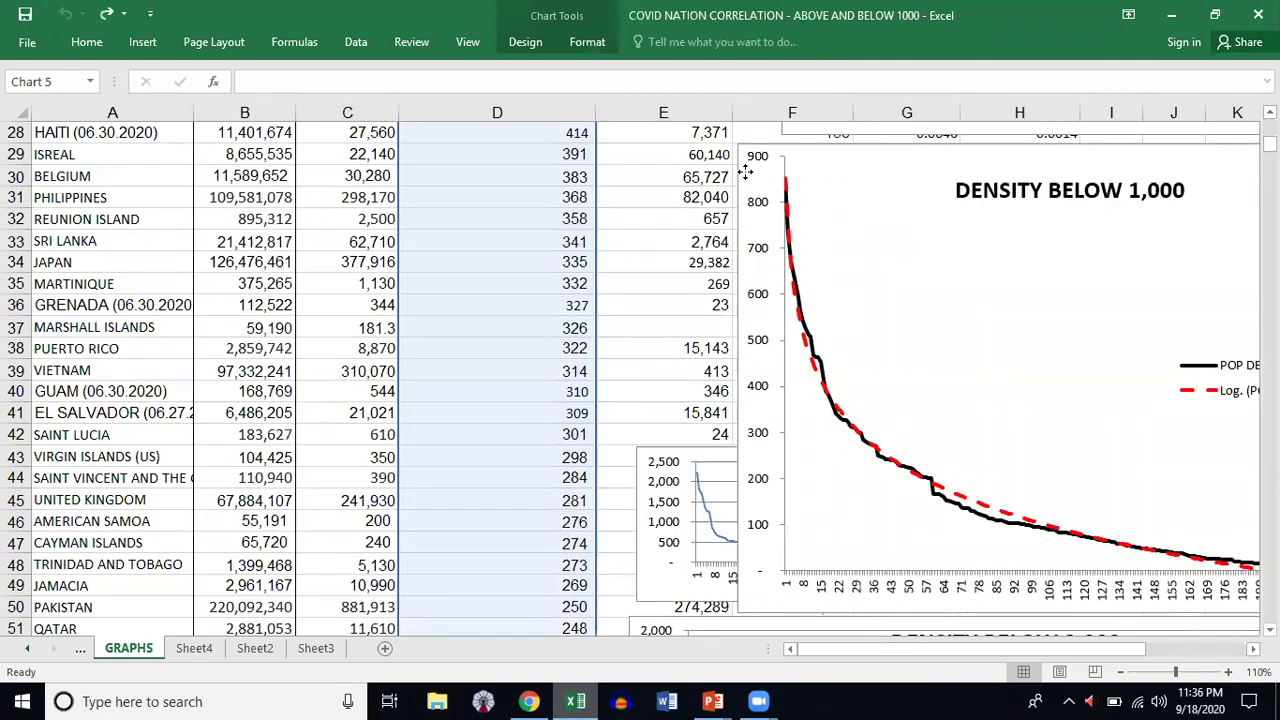
scroll(150, 256, up, 9)
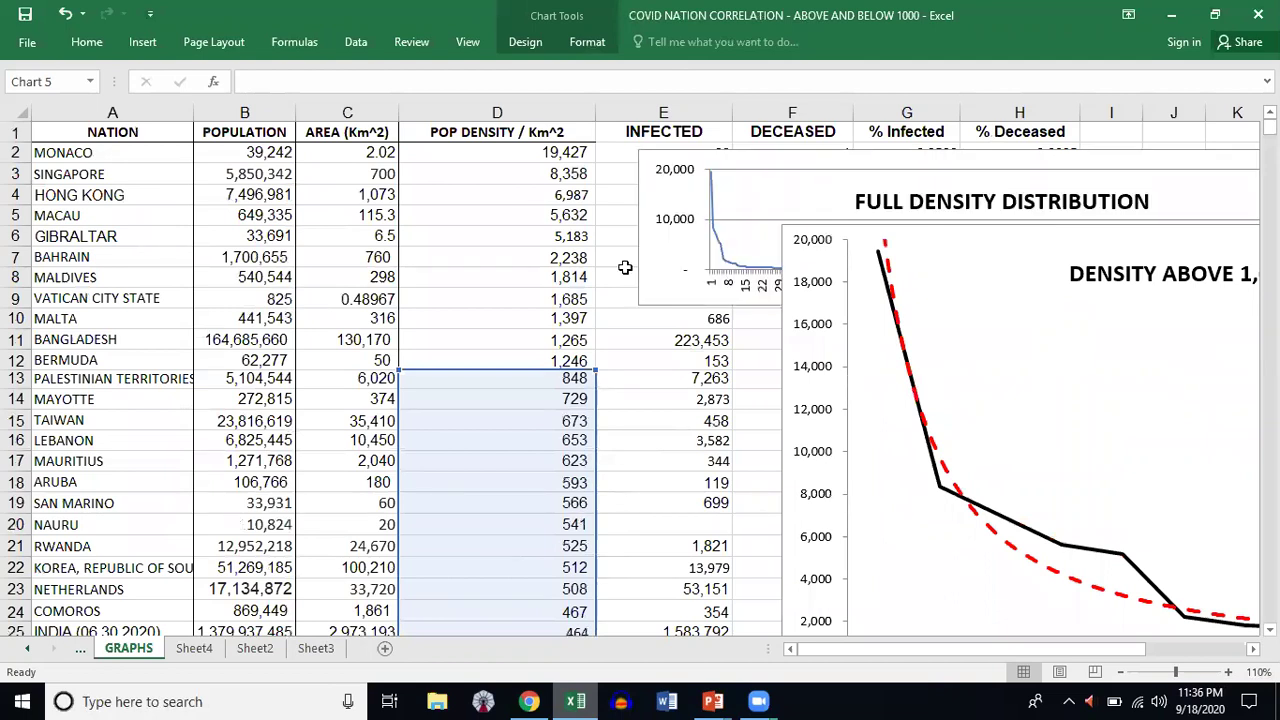
key(Escape)
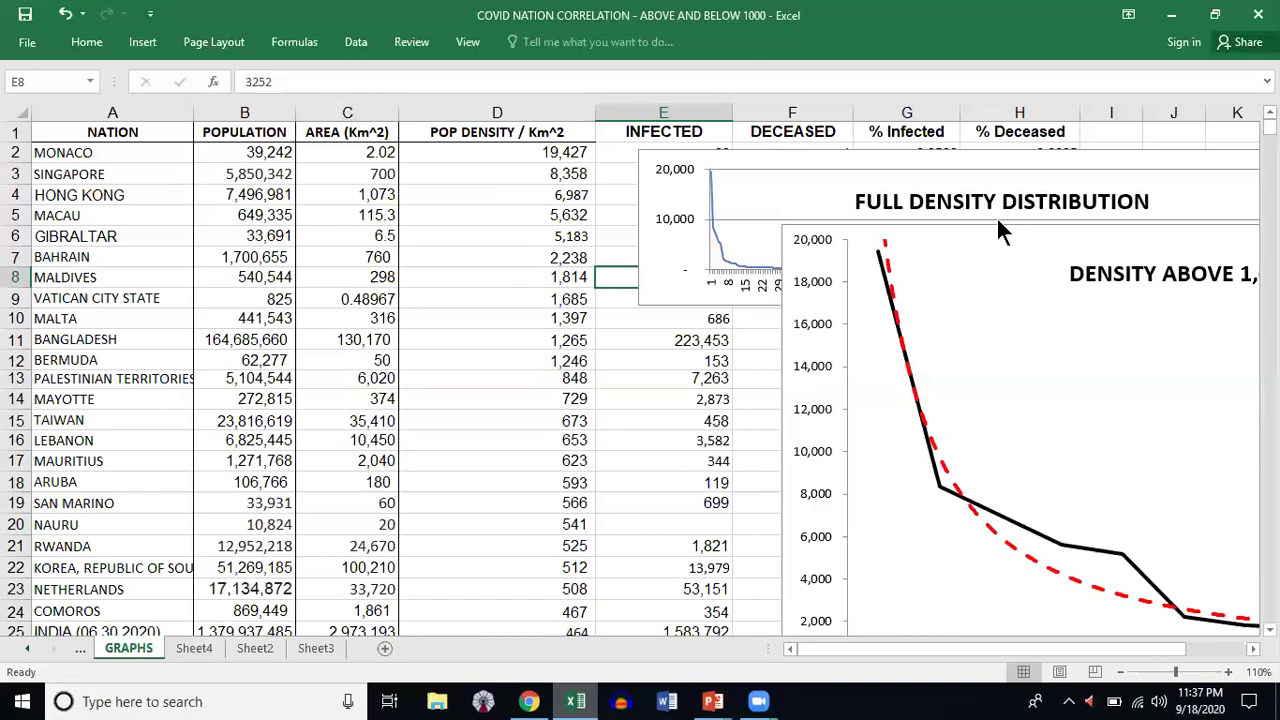
- Move the FULL DENSITY DISTRIBUTION chart up slightly, so it overlaps the header row
click(665, 263)
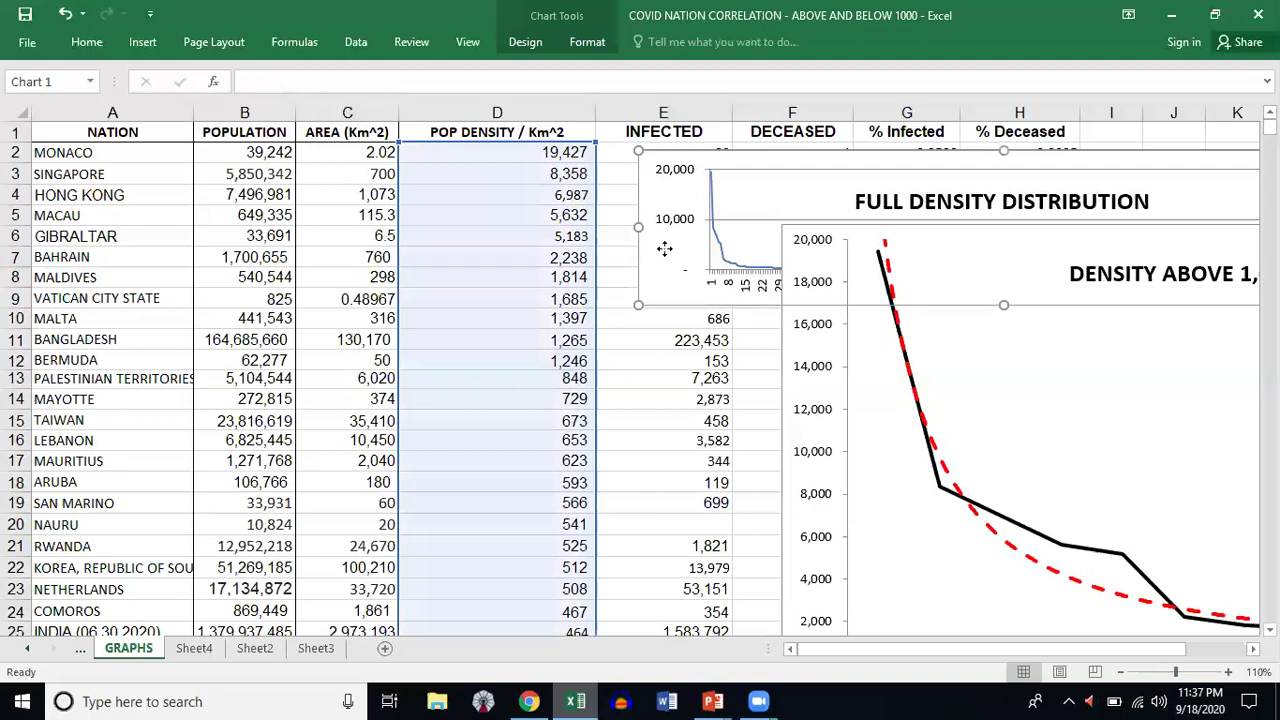
drag(666, 245, 671, 231)
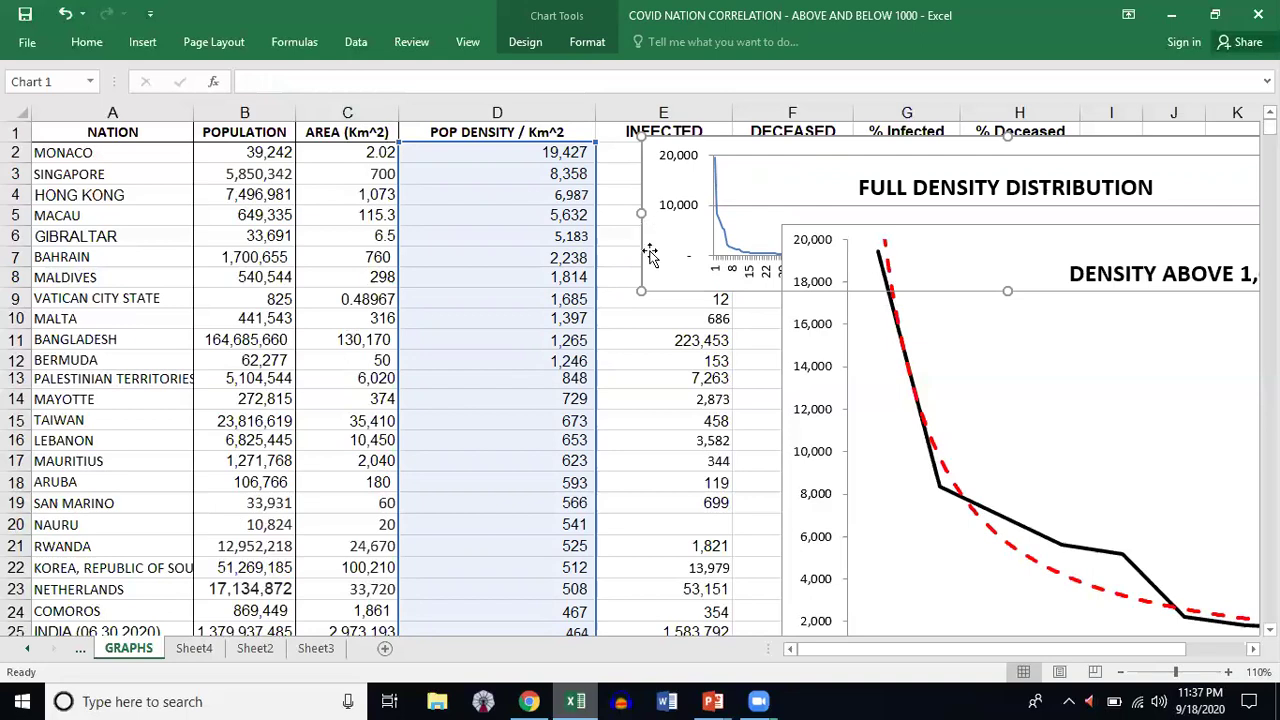
click(710, 701)
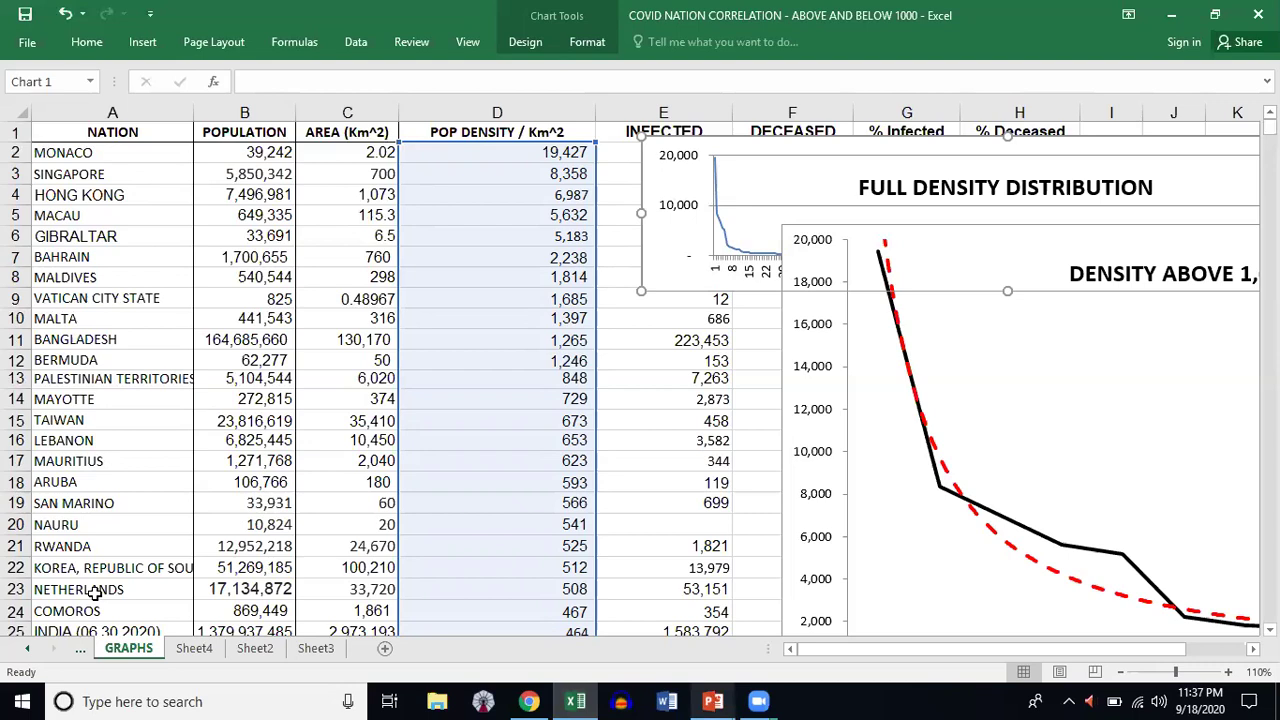
- Select all nation names in column A, from ANTARCTICA in A231 up to MONACO in A2
click(128, 360)
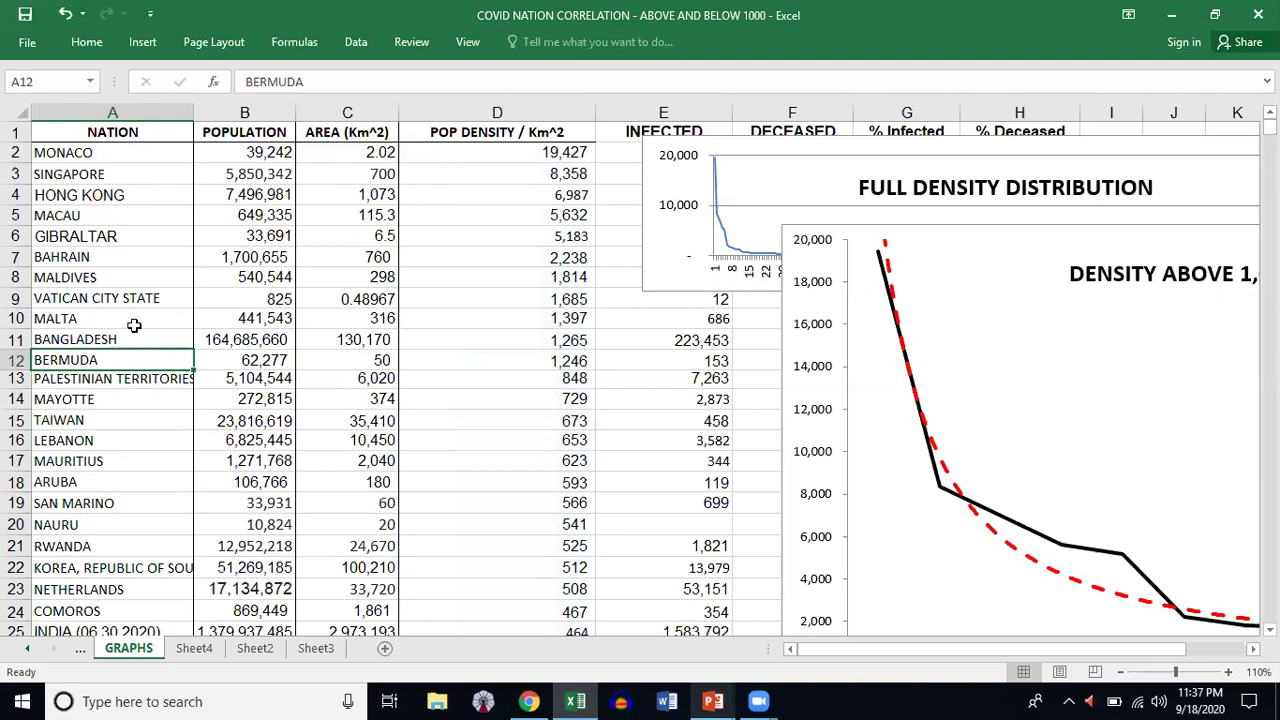
scroll(84, 337, down, 8)
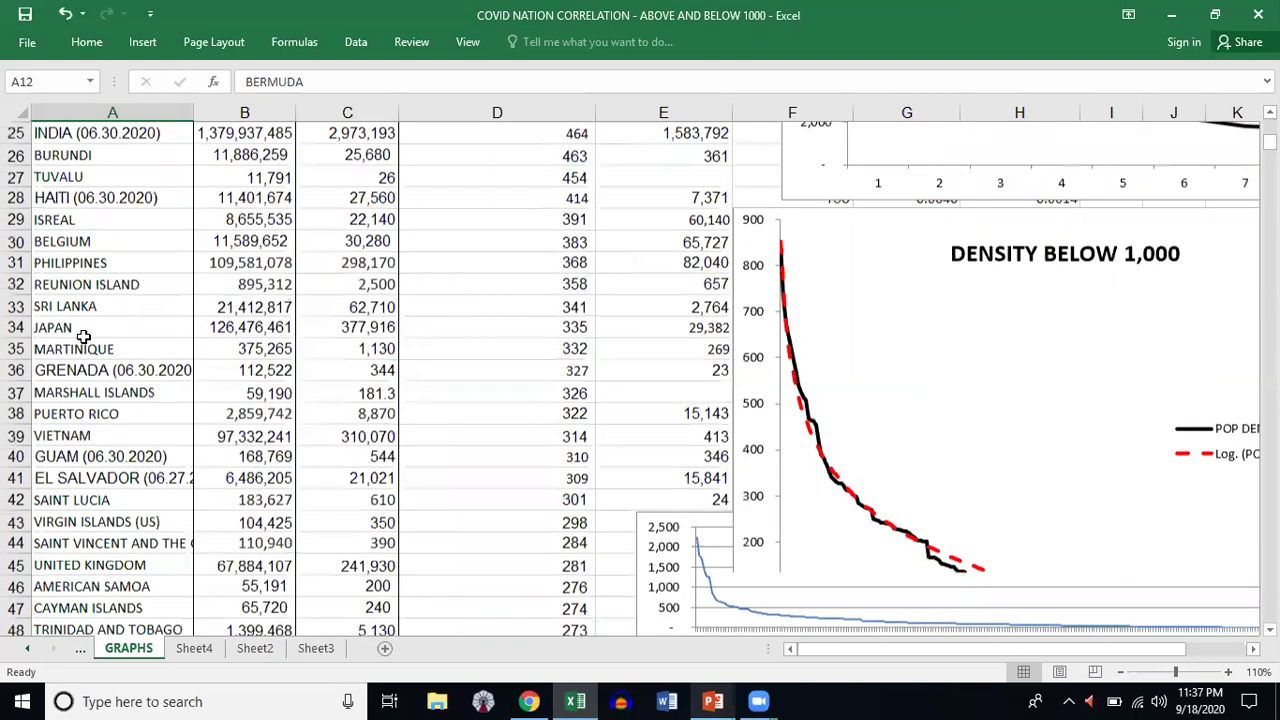
scroll(112, 404, down, 20)
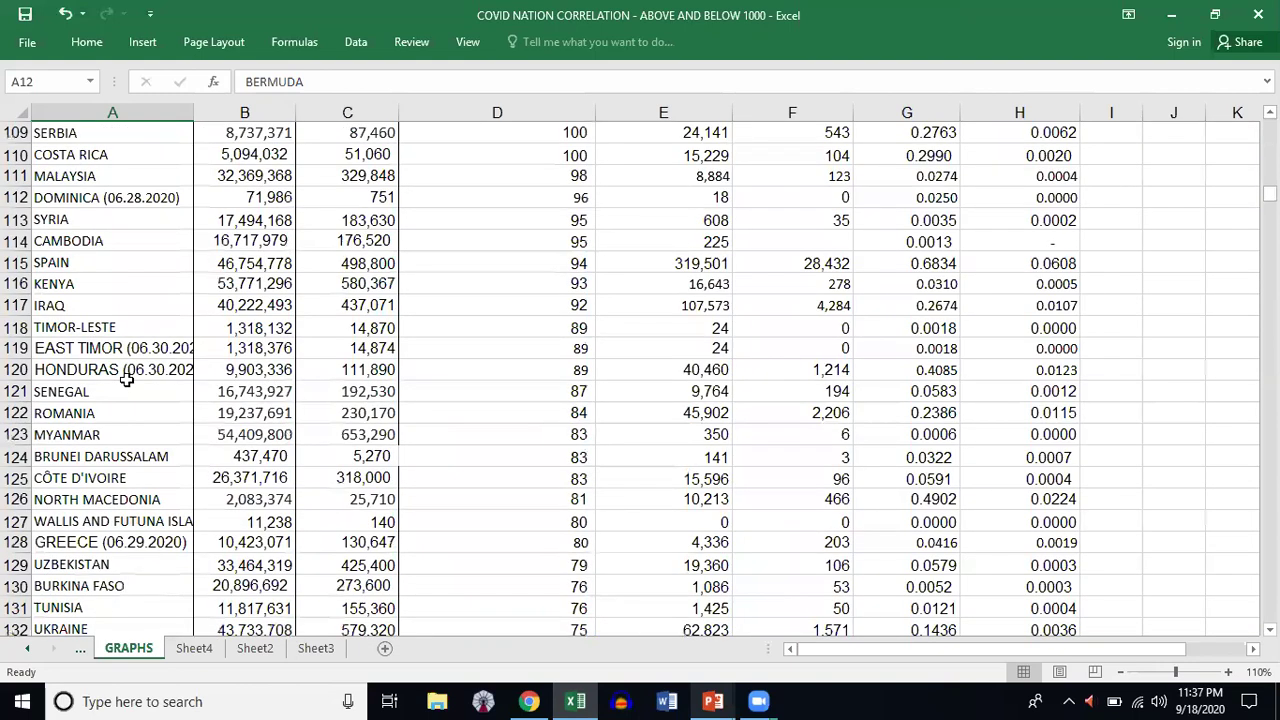
scroll(90, 345, down, 20)
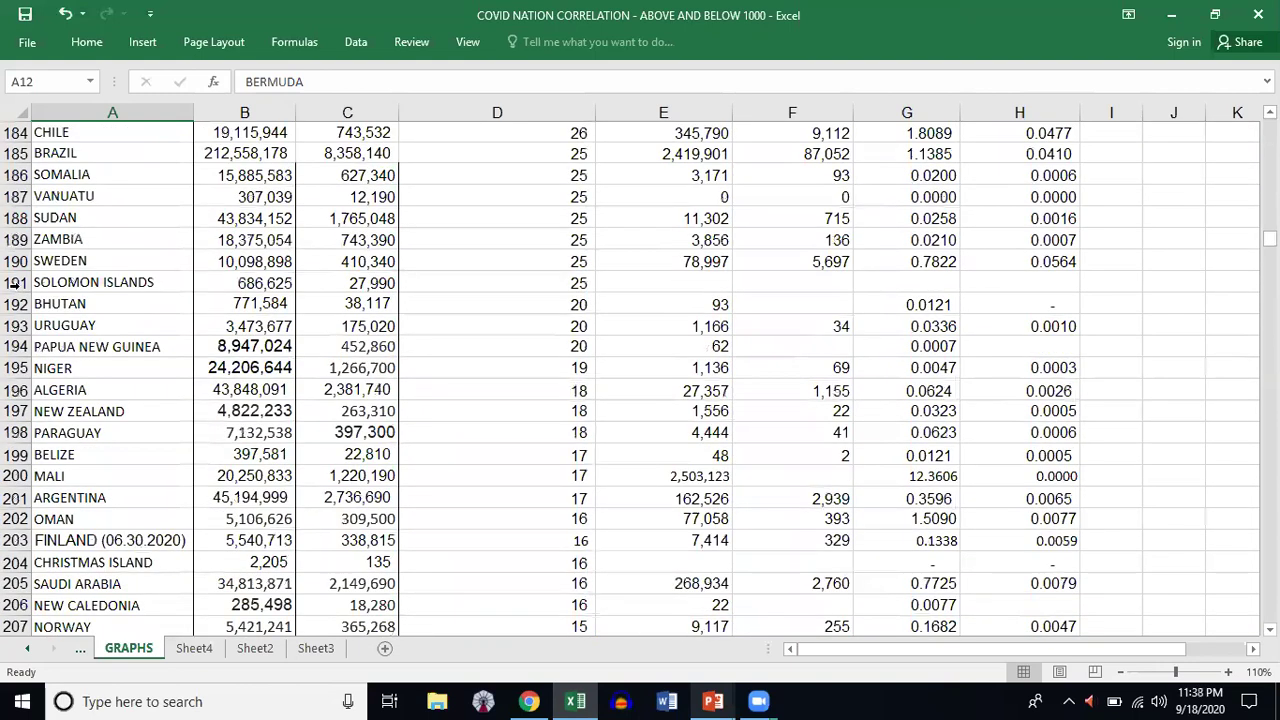
scroll(102, 311, down, 13)
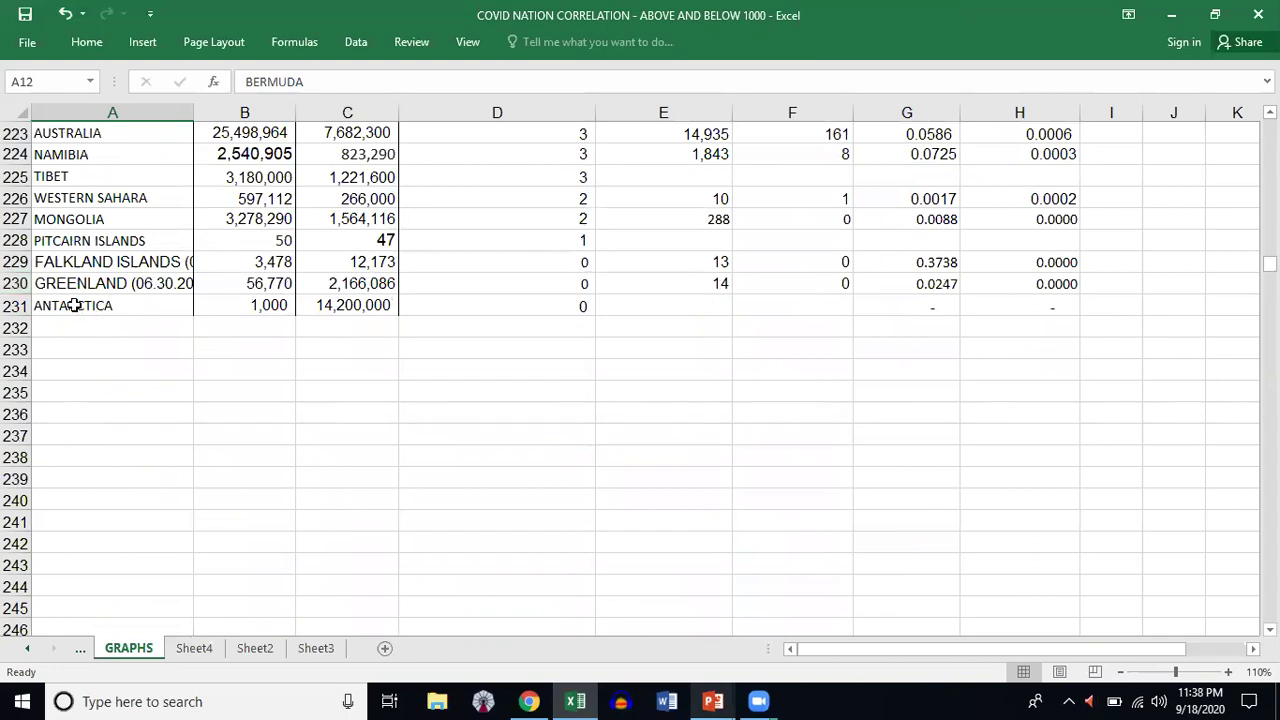
click(74, 305)
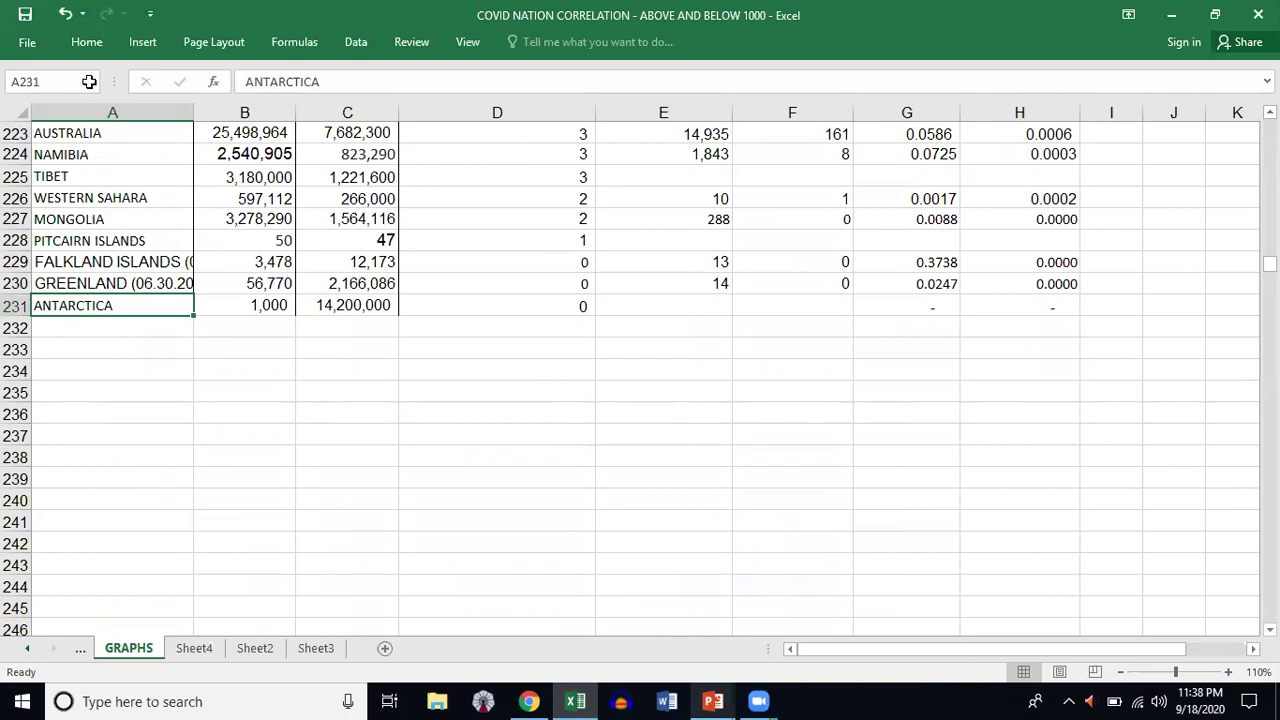
mouse_move(89, 81)
mouse_down()
mouse_move(86, 8)
mouse_move(102, 70)
mouse_move(100, 8)
mouse_move(115, 8)
mouse_move(161, 137)
mouse_move(128, 137)
mouse_move(148, 145)
mouse_move(118, 190)
mouse_move(126, 250)
mouse_move(110, 288)
mouse_move(104, 155)
mouse_up()
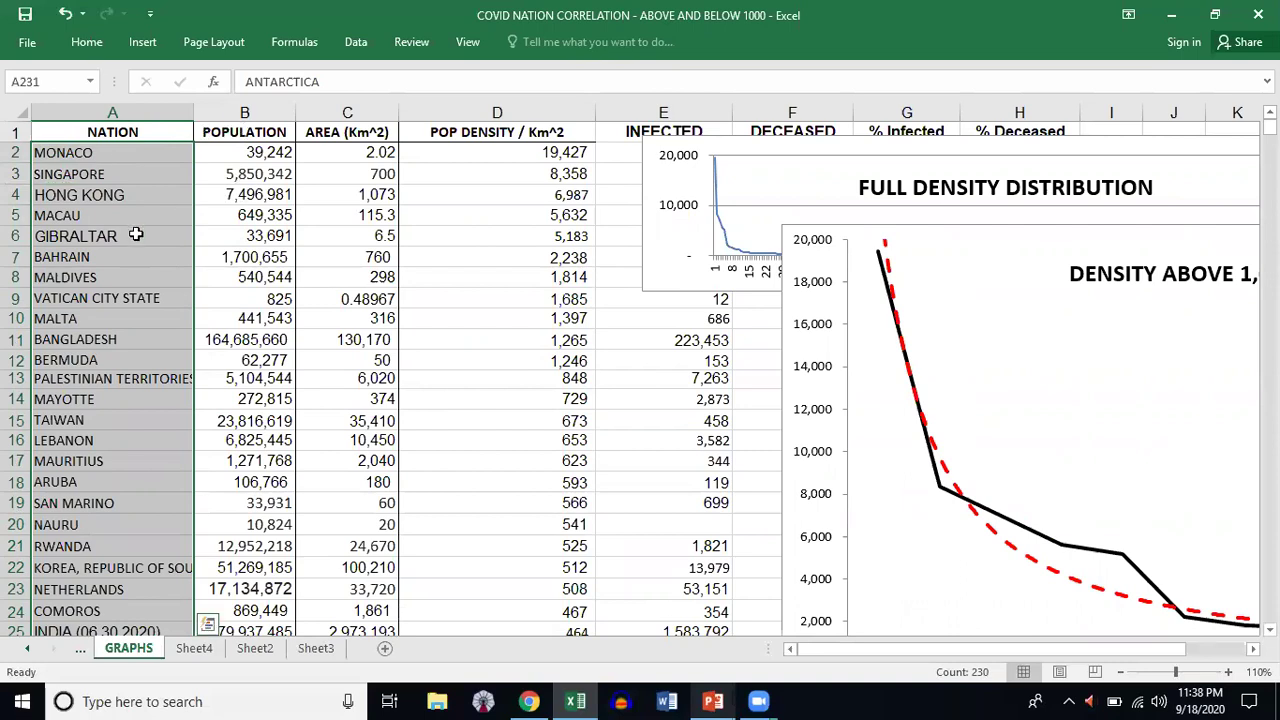
- Pin the ribbon open and sort the selected nations A to Z, expanding the selection to include the adjacent data
click(88, 45)
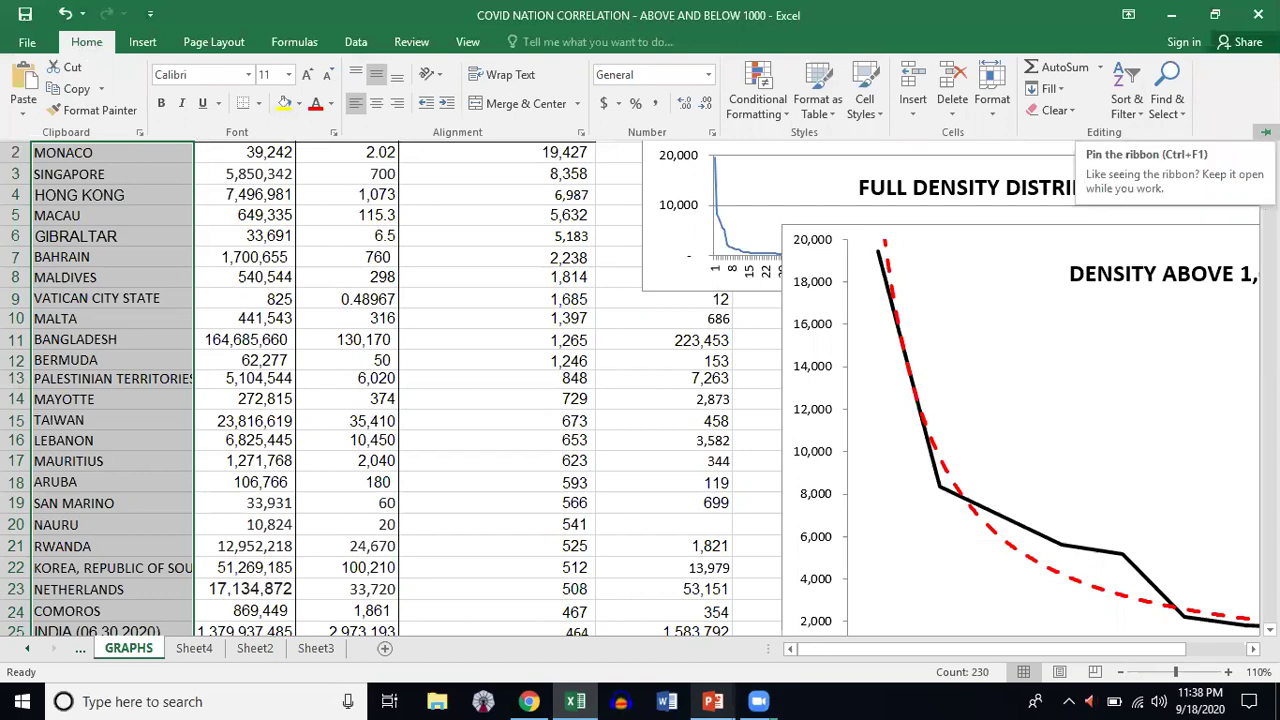
click(1265, 133)
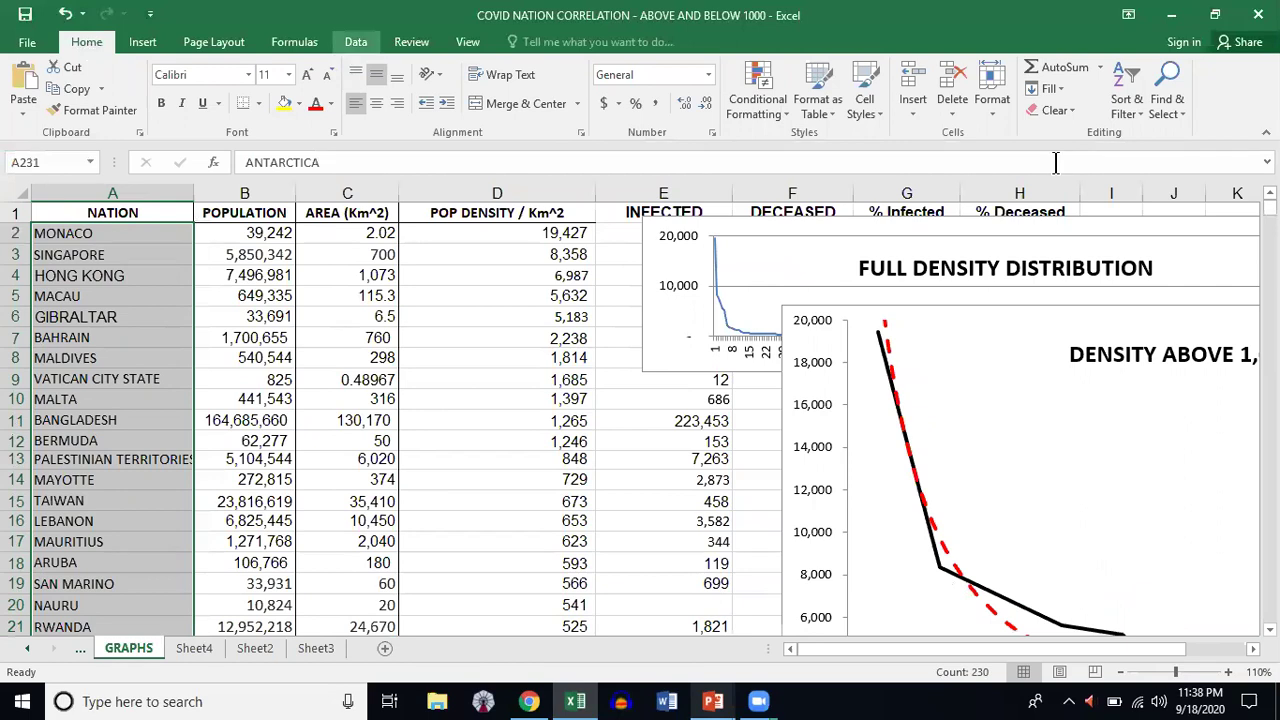
click(1128, 90)
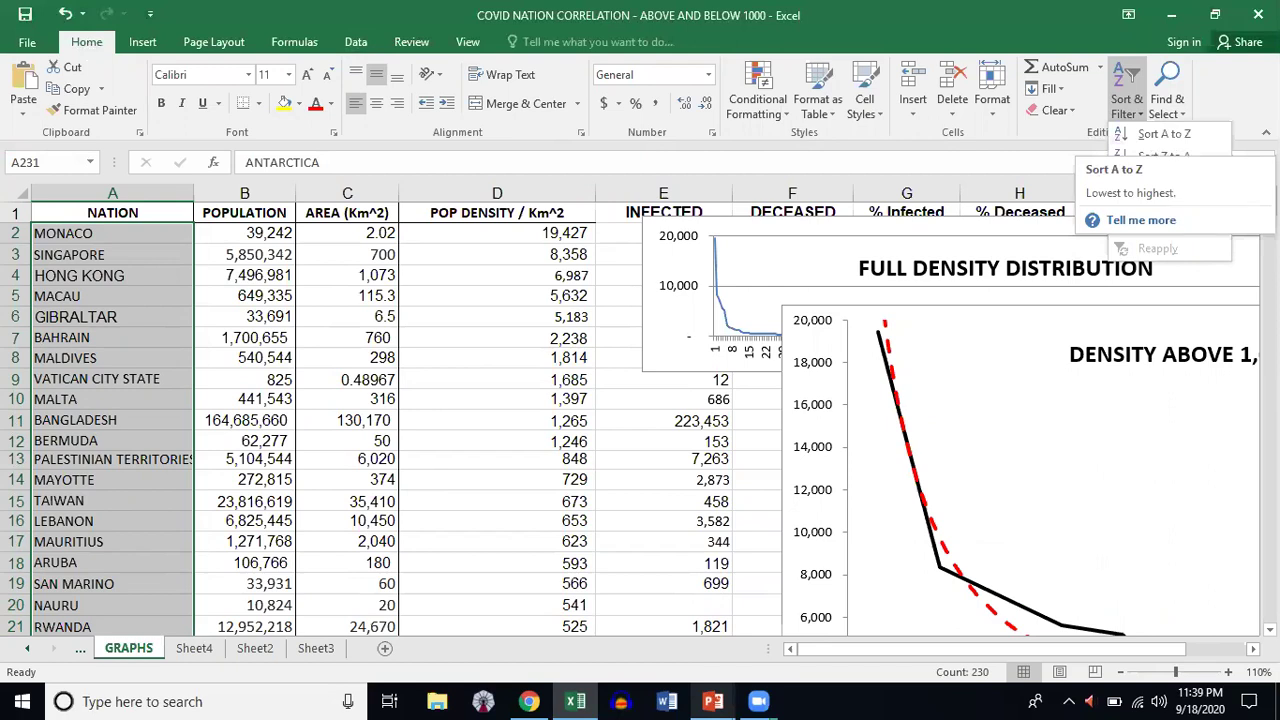
click(1166, 135)
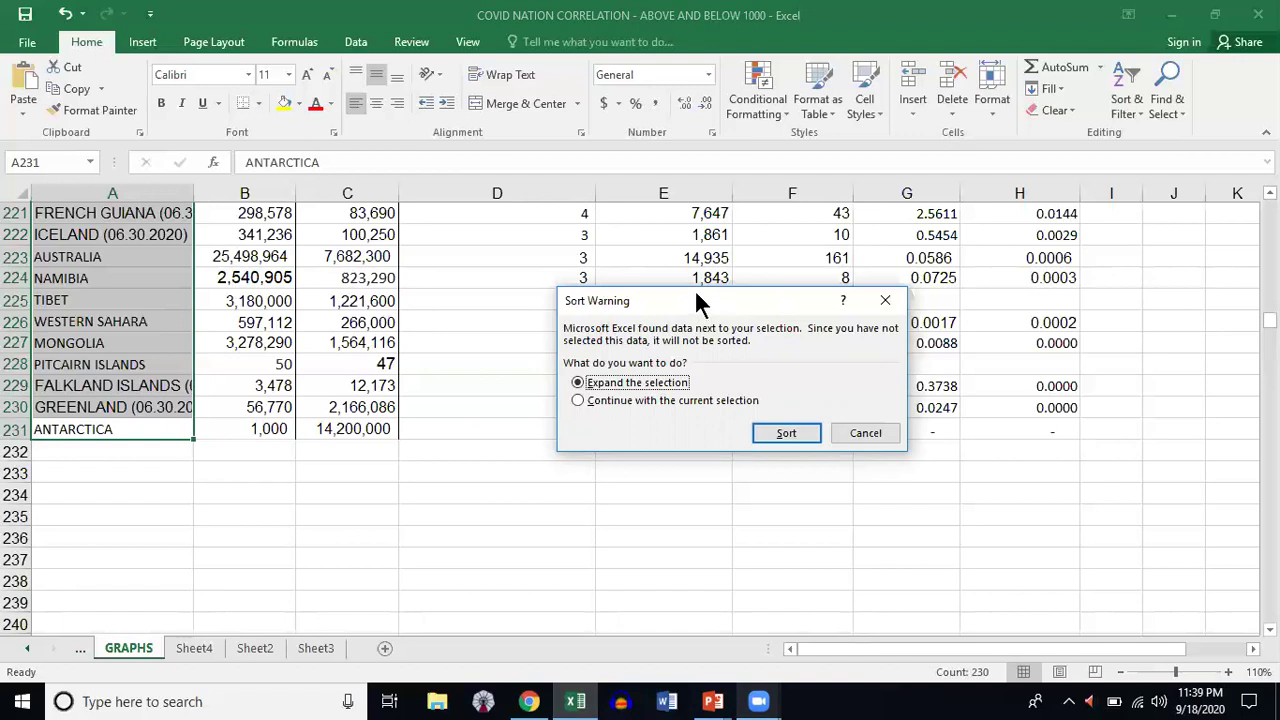
drag(696, 296, 711, 438)
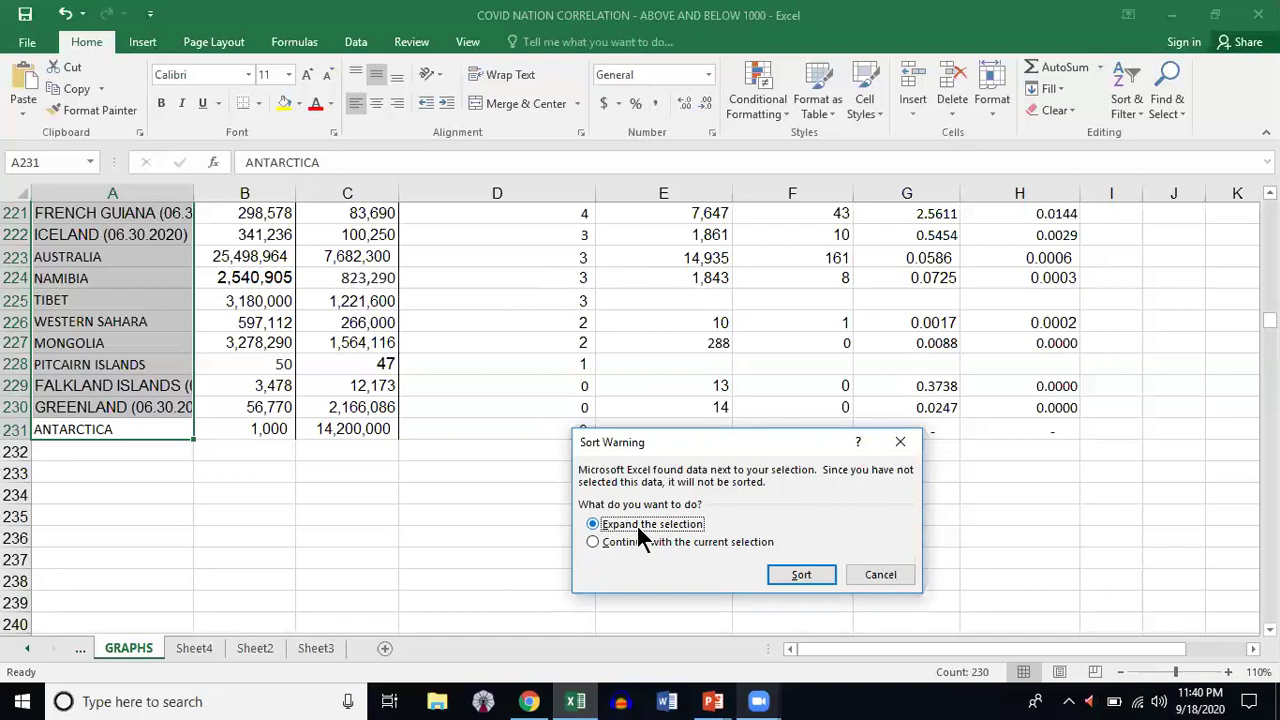
click(593, 542)
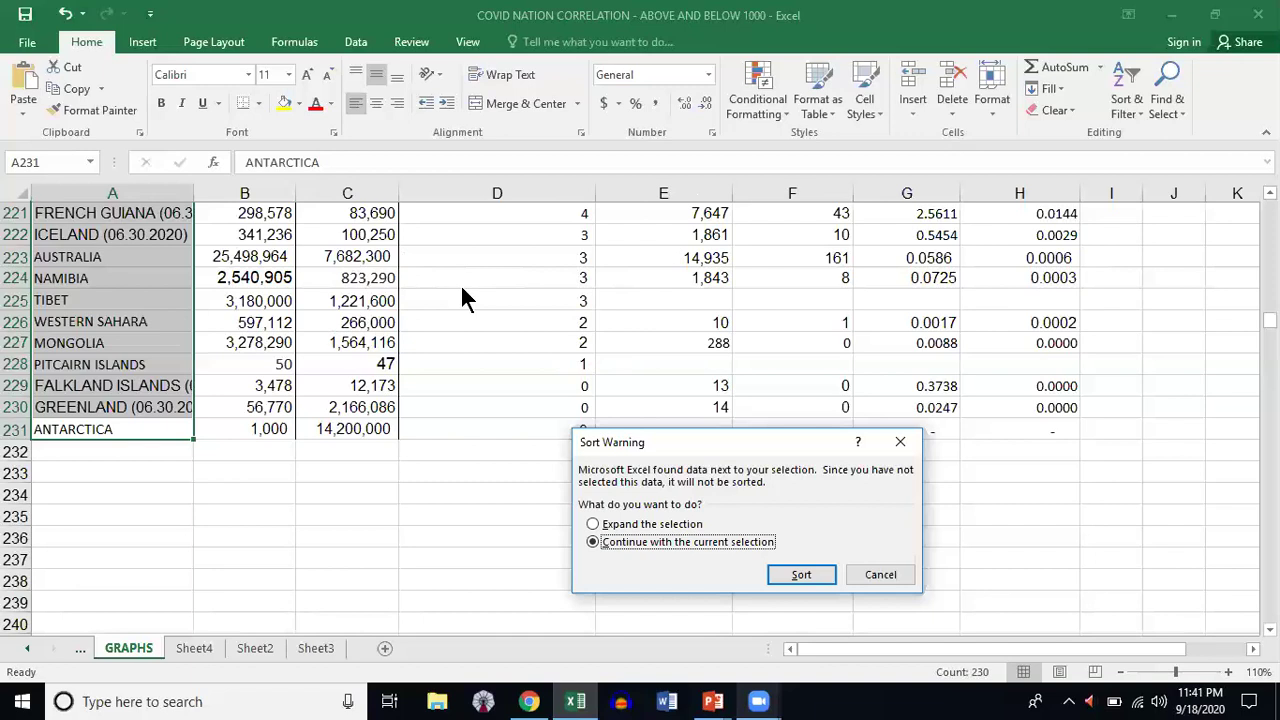
click(594, 525)
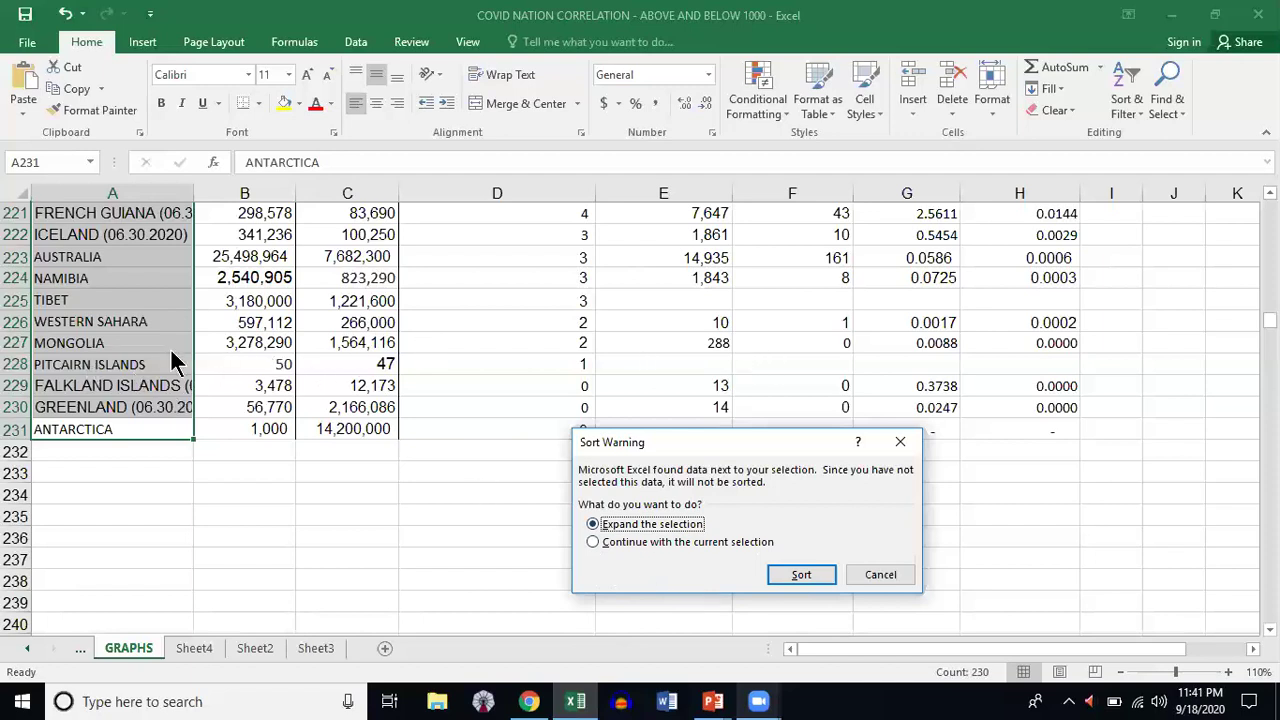
click(803, 575)
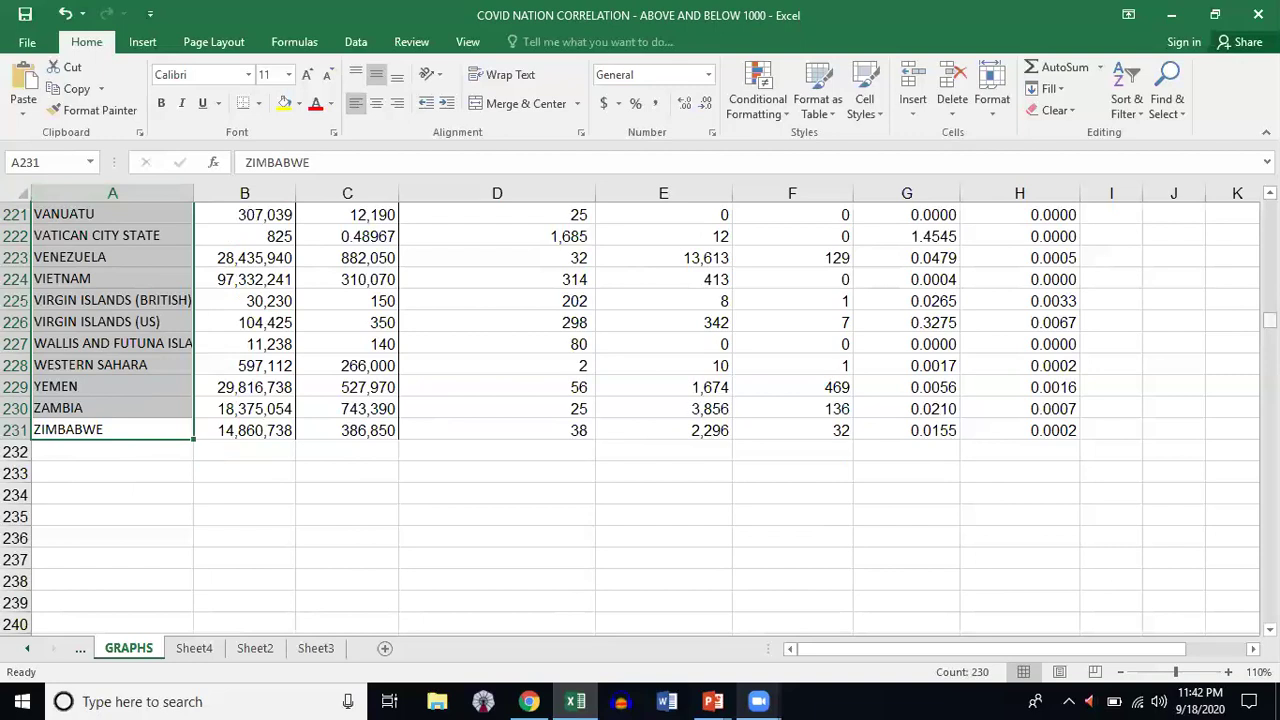
- Review the alphabetically sorted rows at the beginning of the table
drag(1268, 320, 1268, 300)
scroll(383, 371, up, 20)
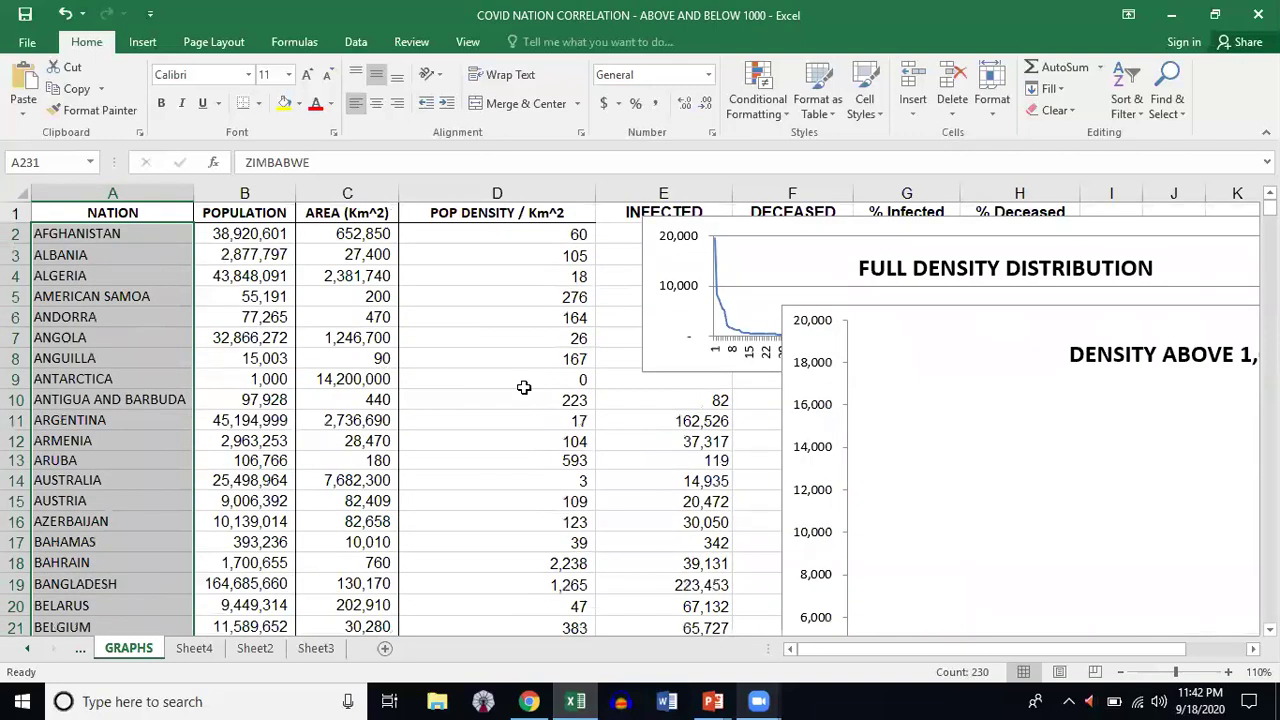
click(420, 390)
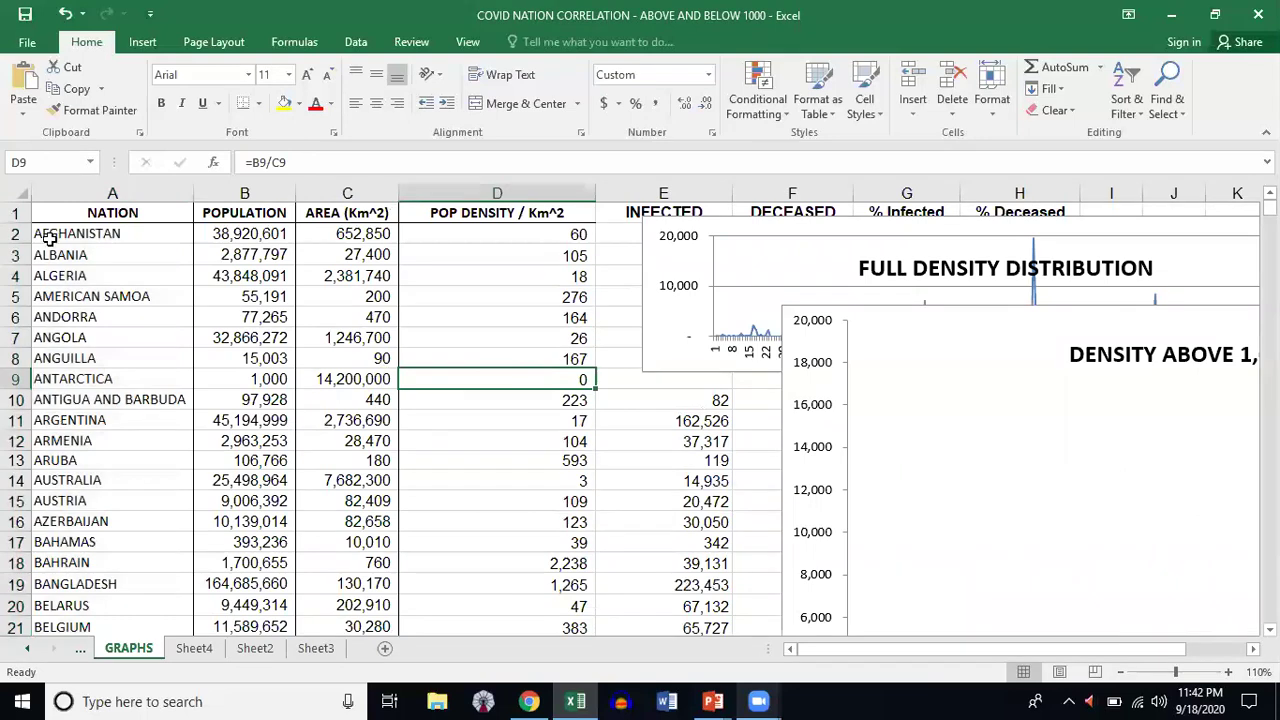
drag(52, 232, 190, 417)
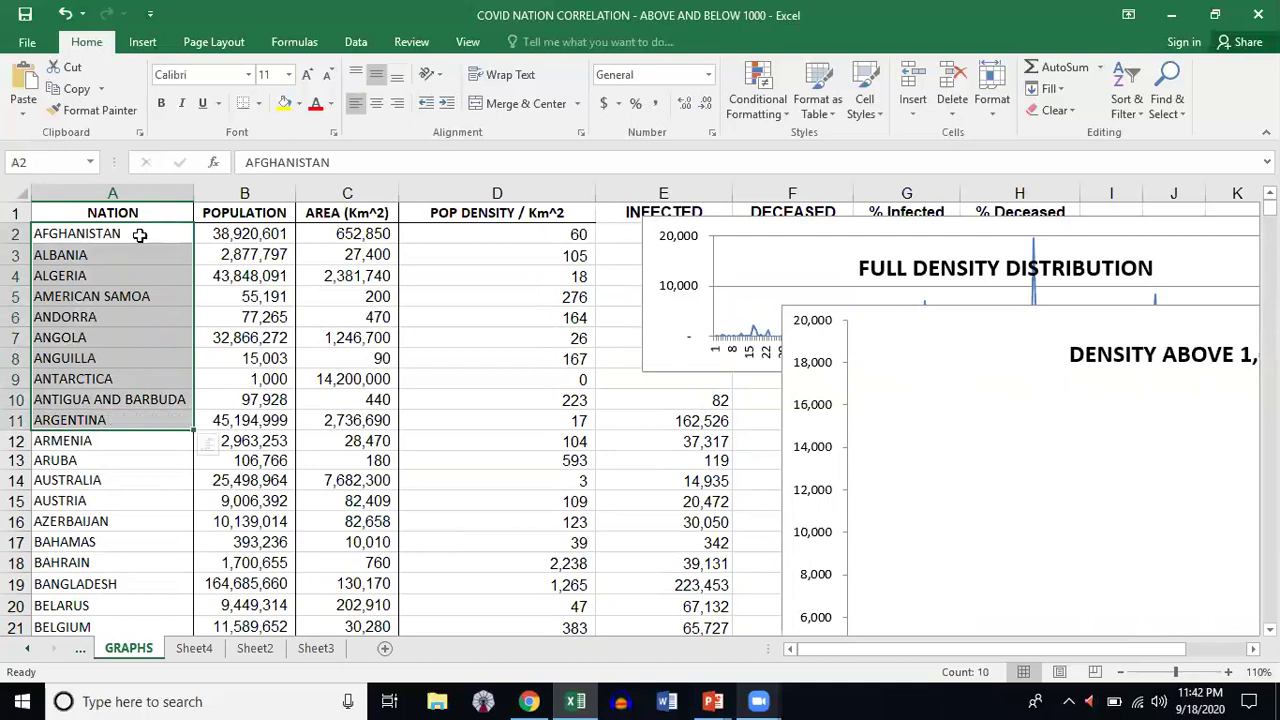
click(140, 235)
drag(140, 235, 325, 418)
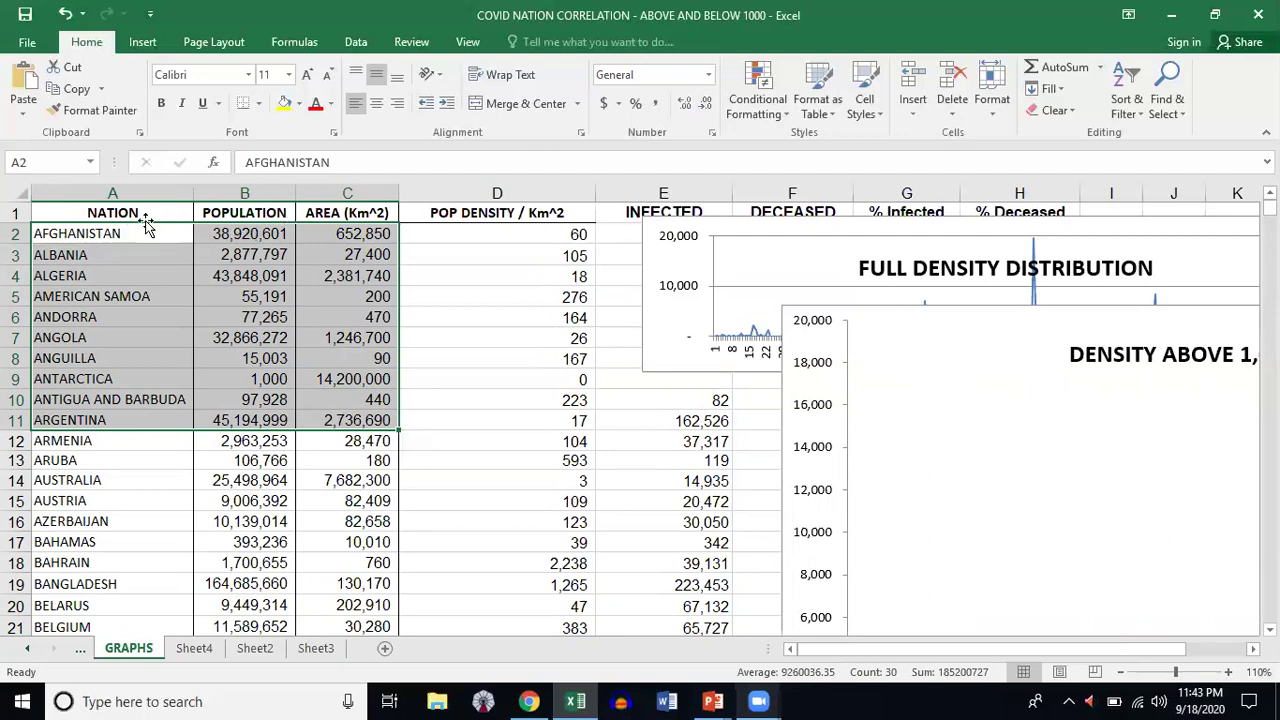
click(145, 254)
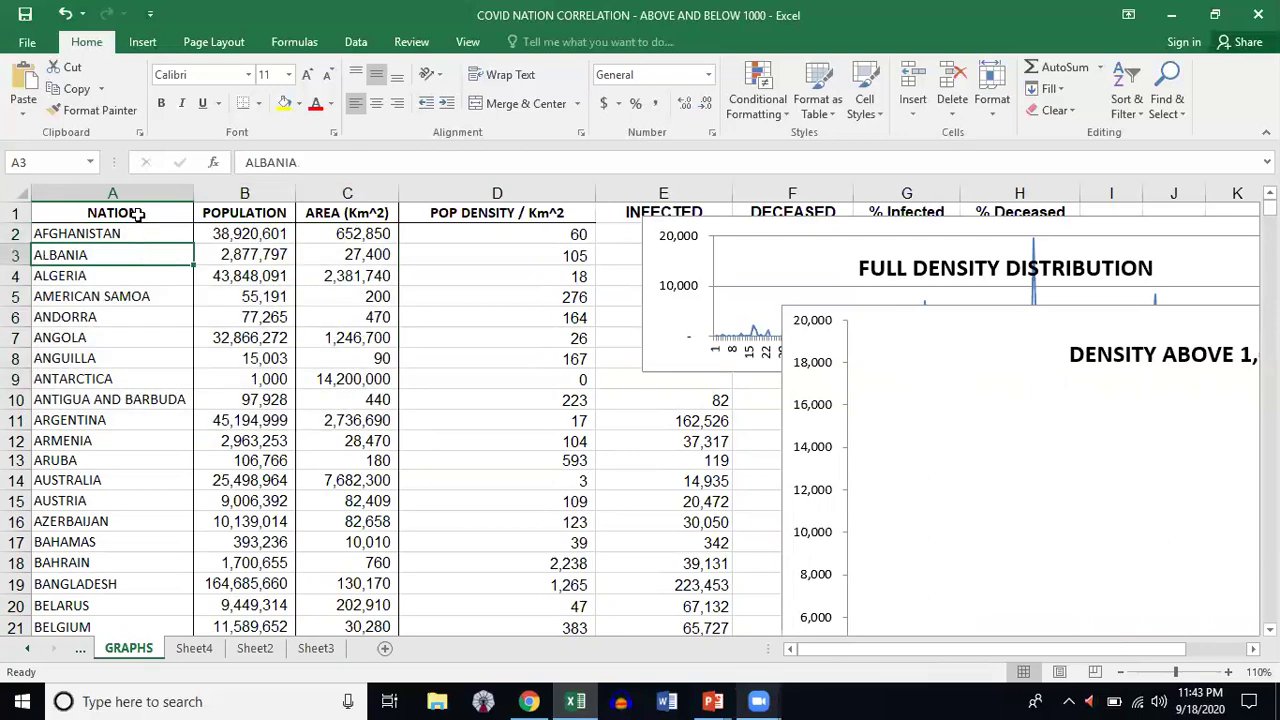
- Select the nation, population and area data with their headers from NATION through ANTIGUA AND BARBUDA, range A1:C10
drag(138, 213, 145, 420)
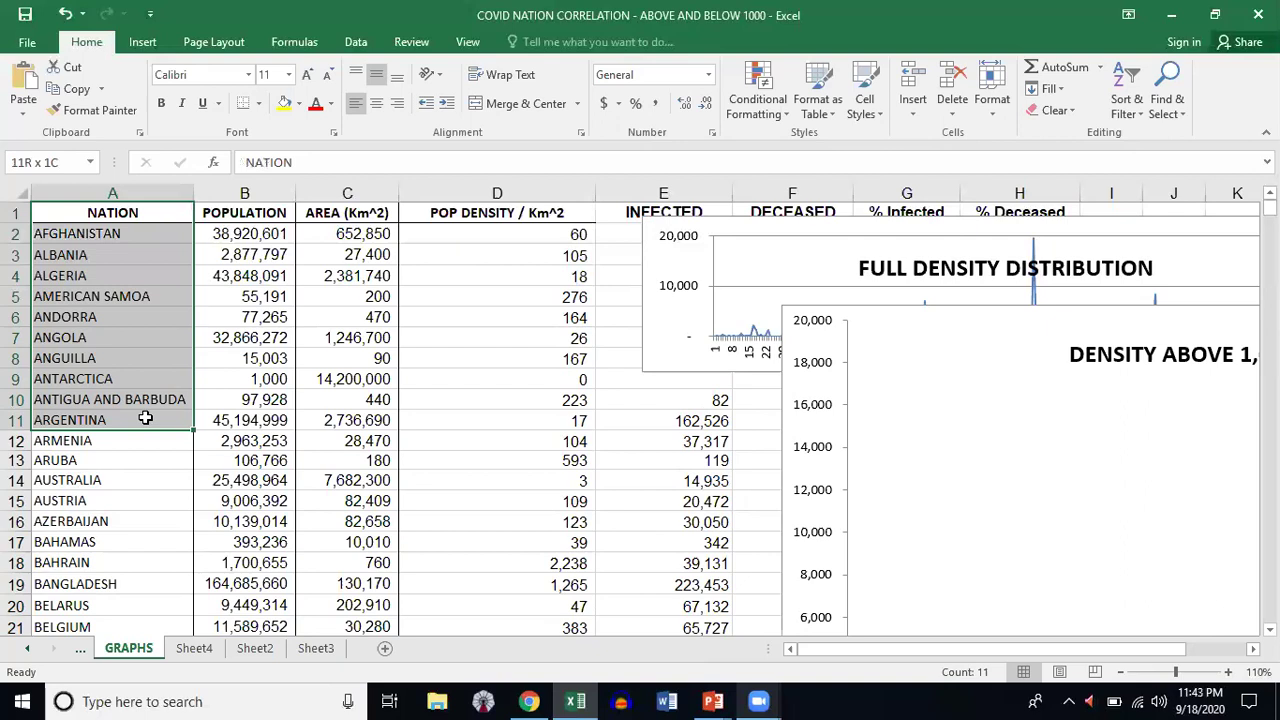
drag(145, 420, 327, 405)
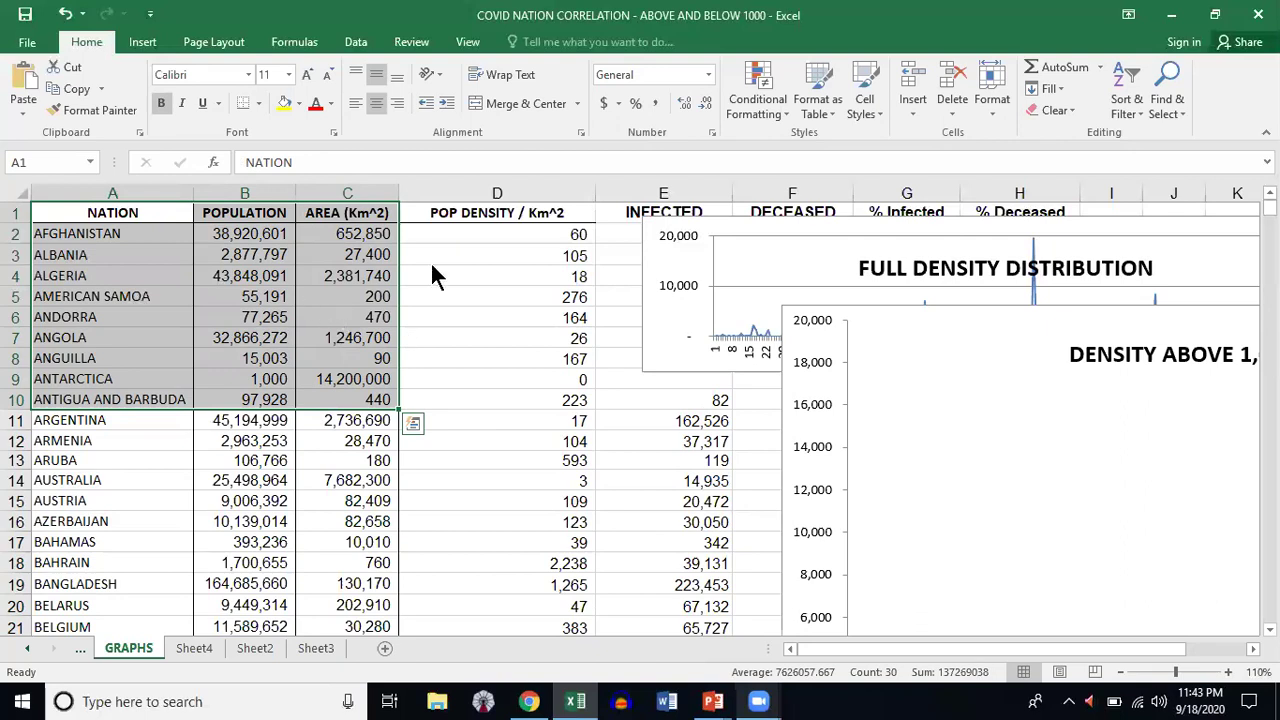
- Copy the selected nation, population and area range, and bring up the Materials and Methods column in the EXPERIMENTAL POSTER presentation in PowerPoint
right_click(340, 285)
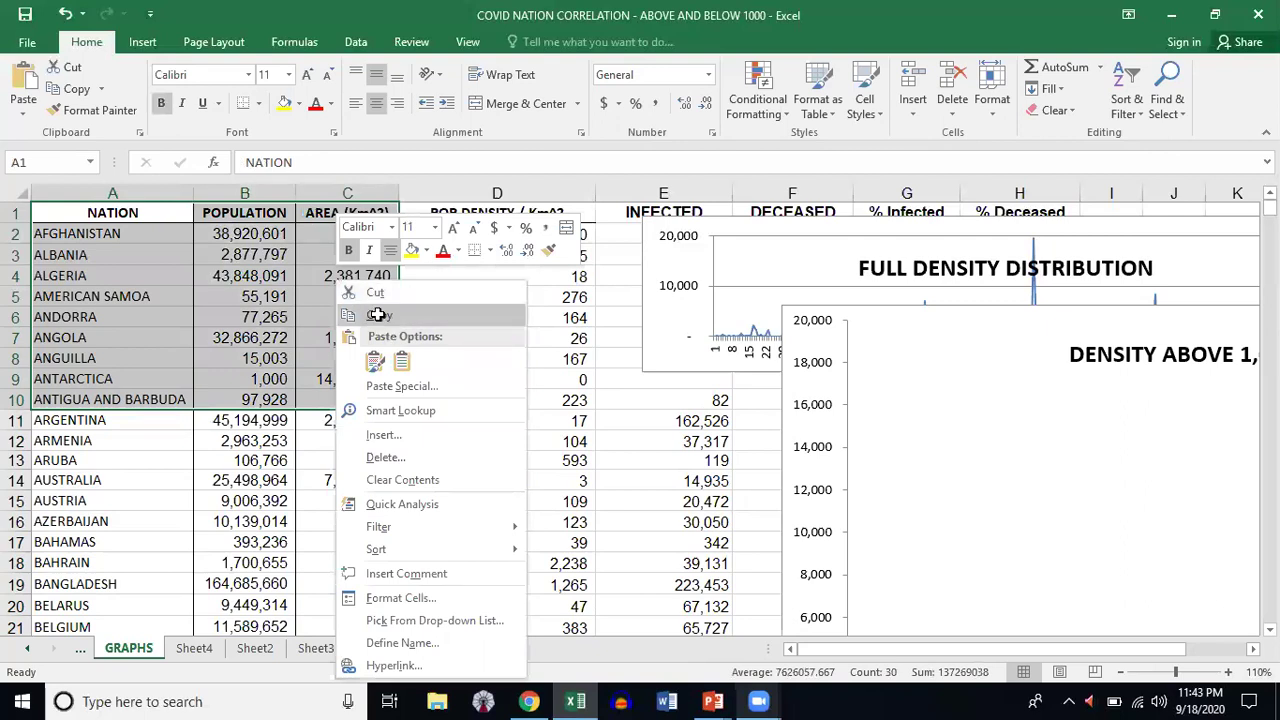
key(Return)
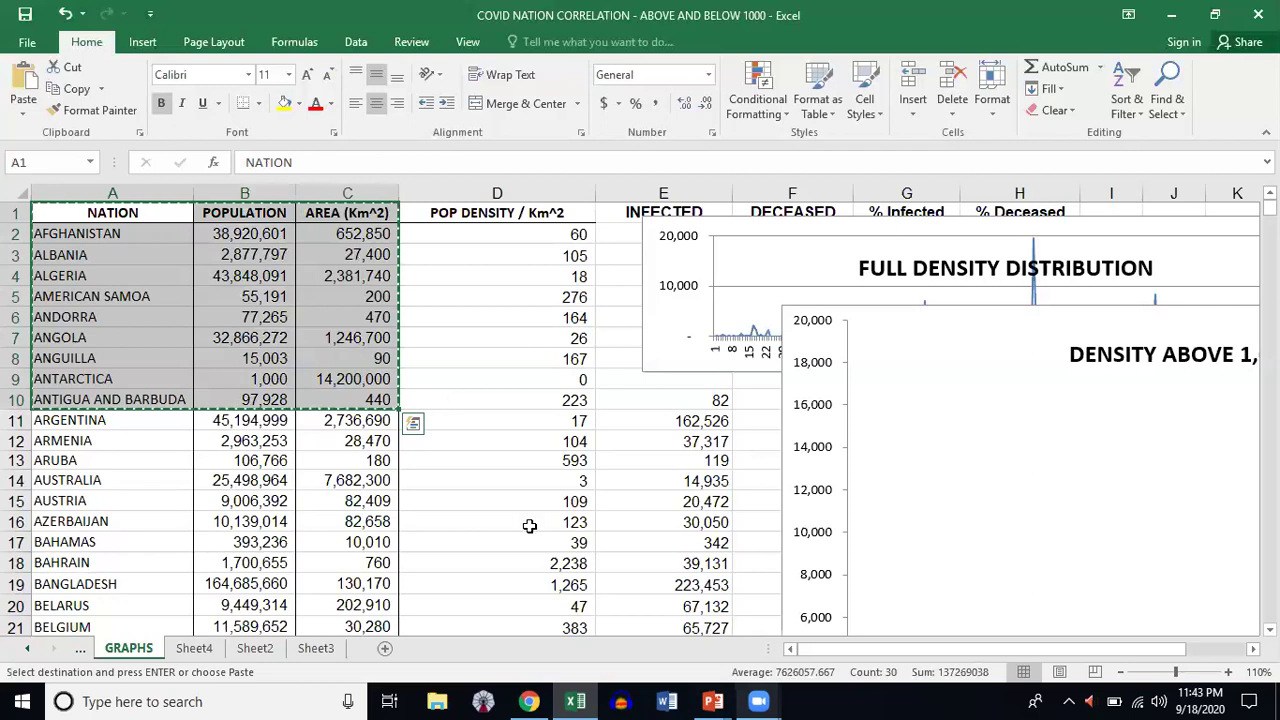
click(713, 701)
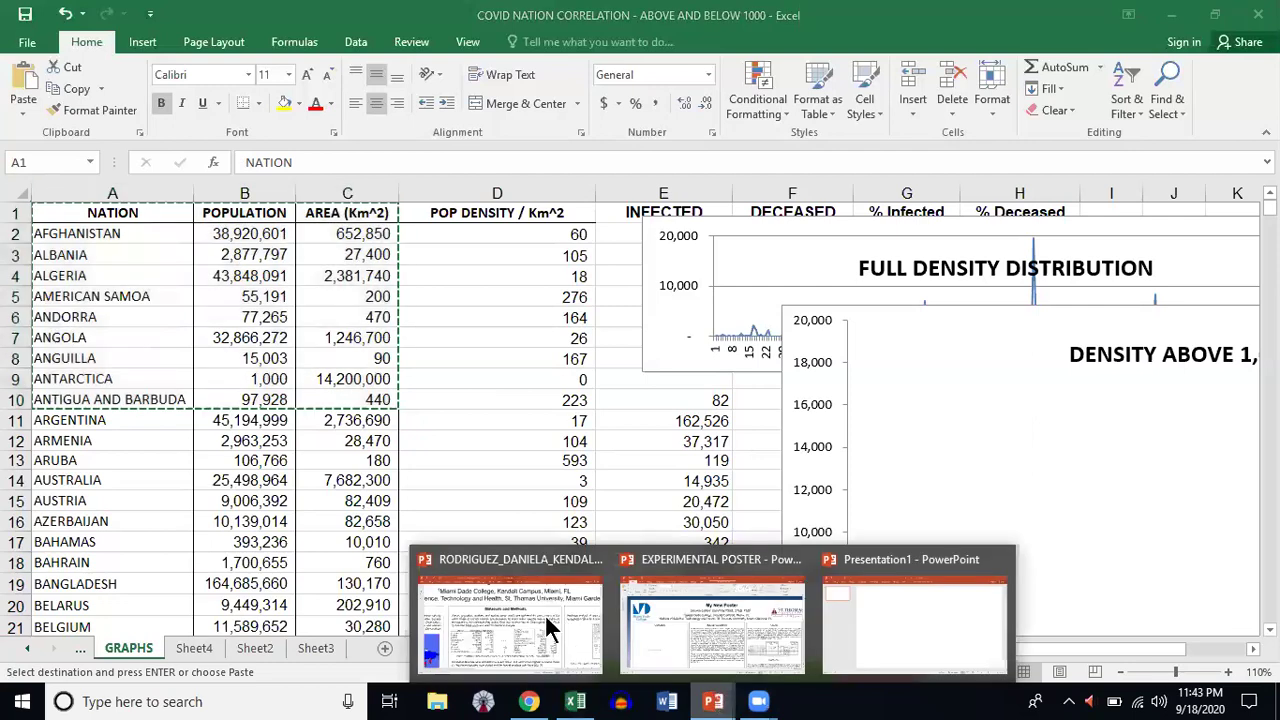
mouse_move(565, 632)
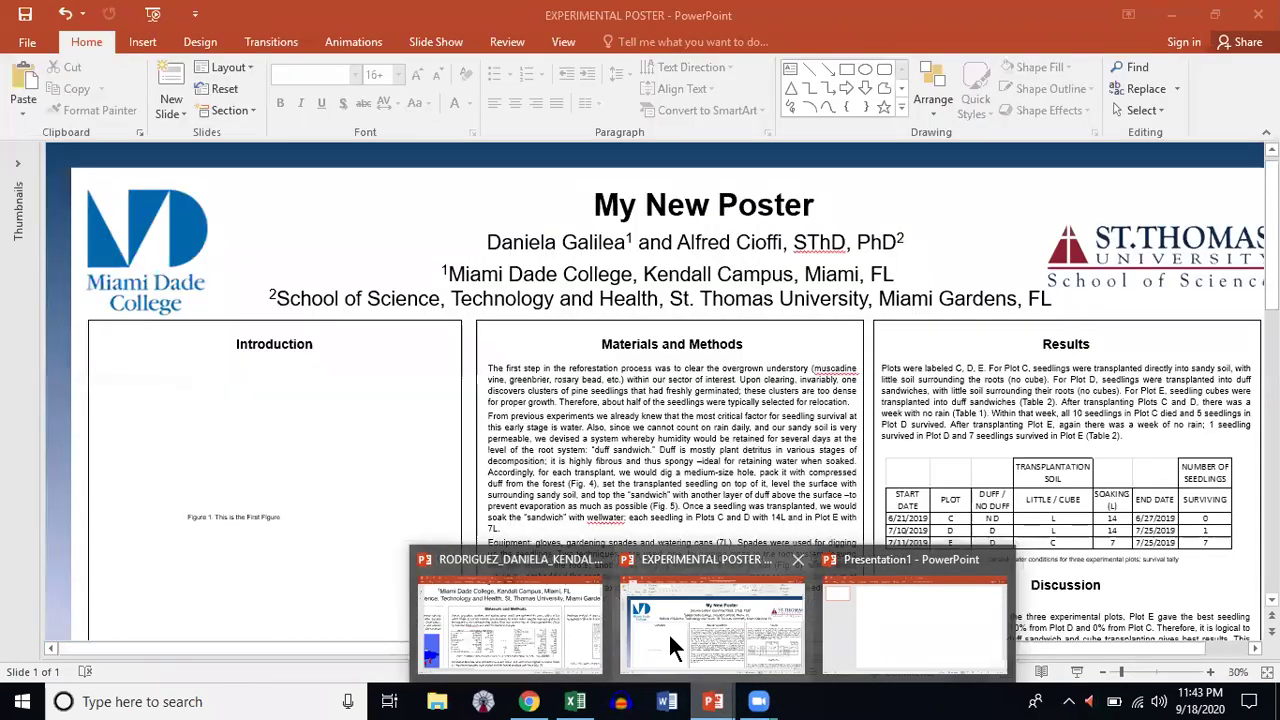
click(669, 636)
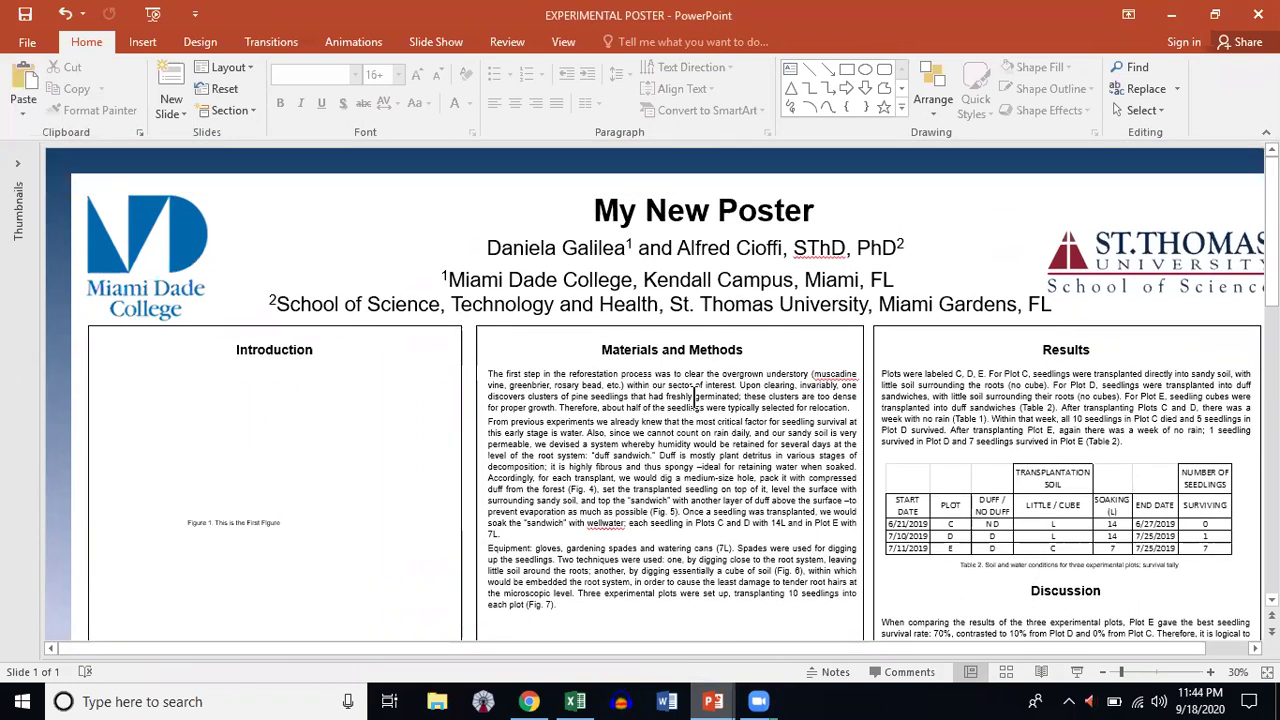
scroll(694, 397, down, 2)
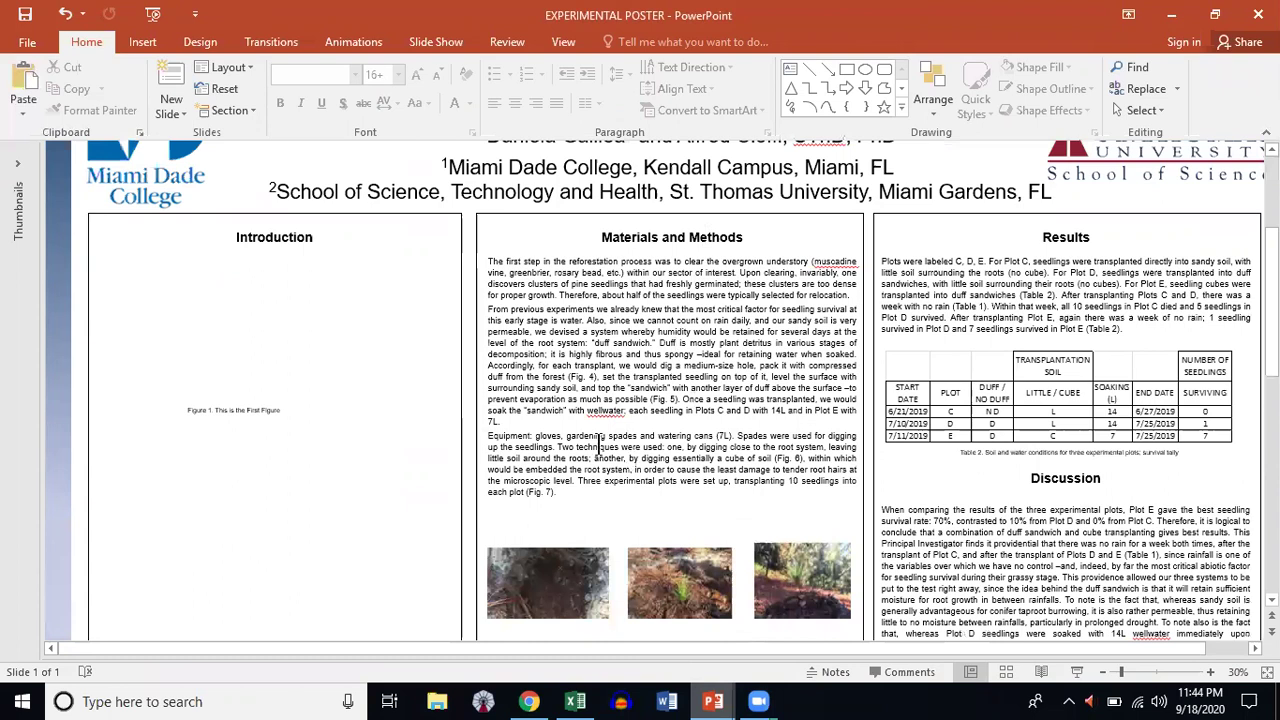
scroll(598, 443, down, 1)
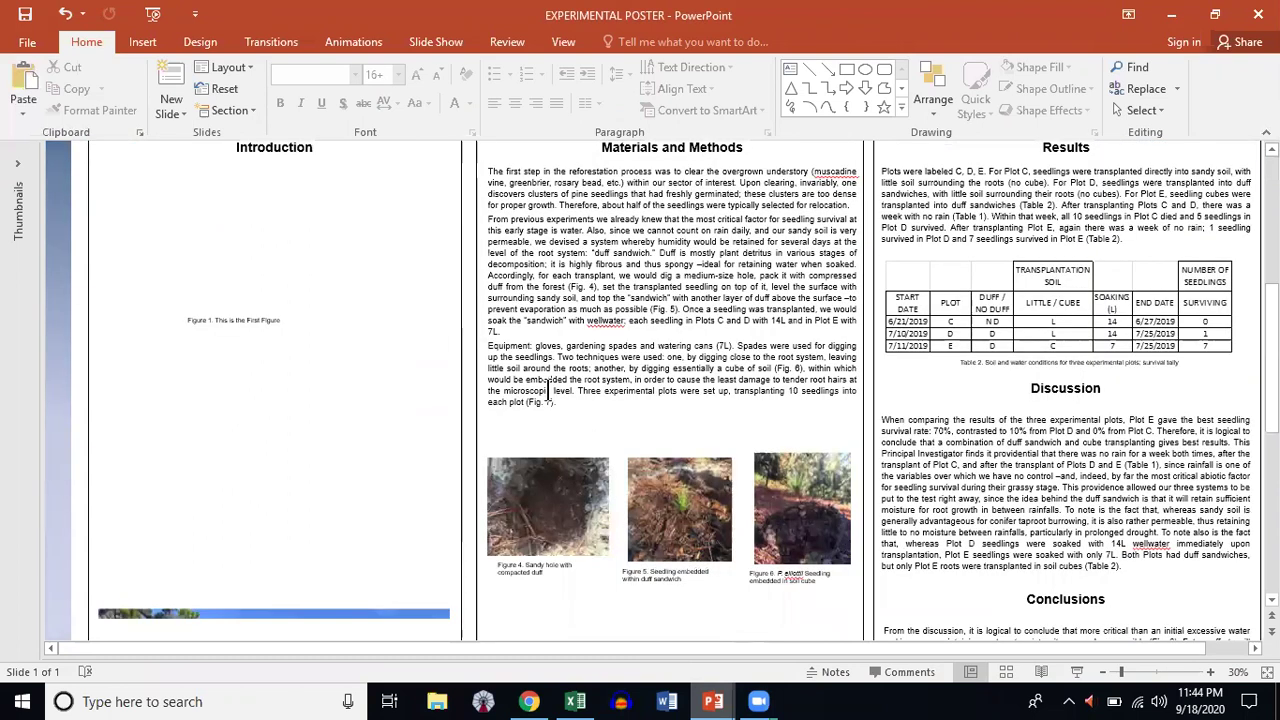
scroll(550, 389, down, 1)
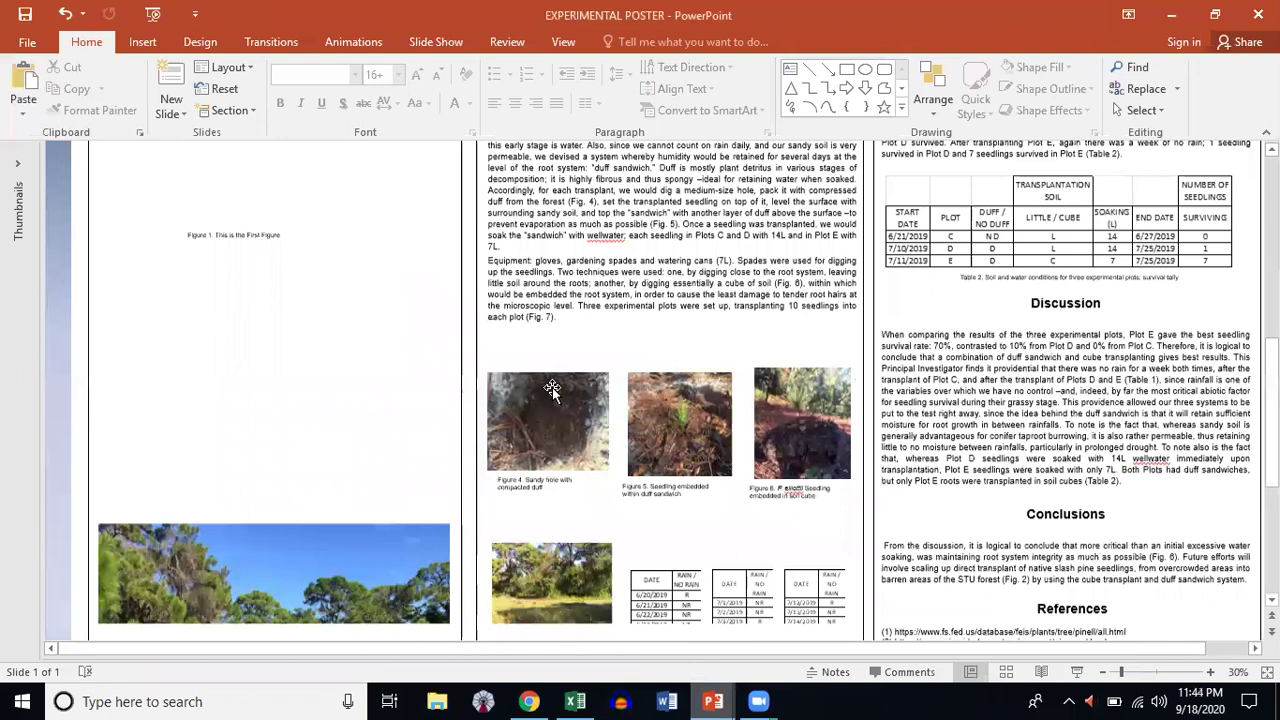
scroll(552, 387, down, 1)
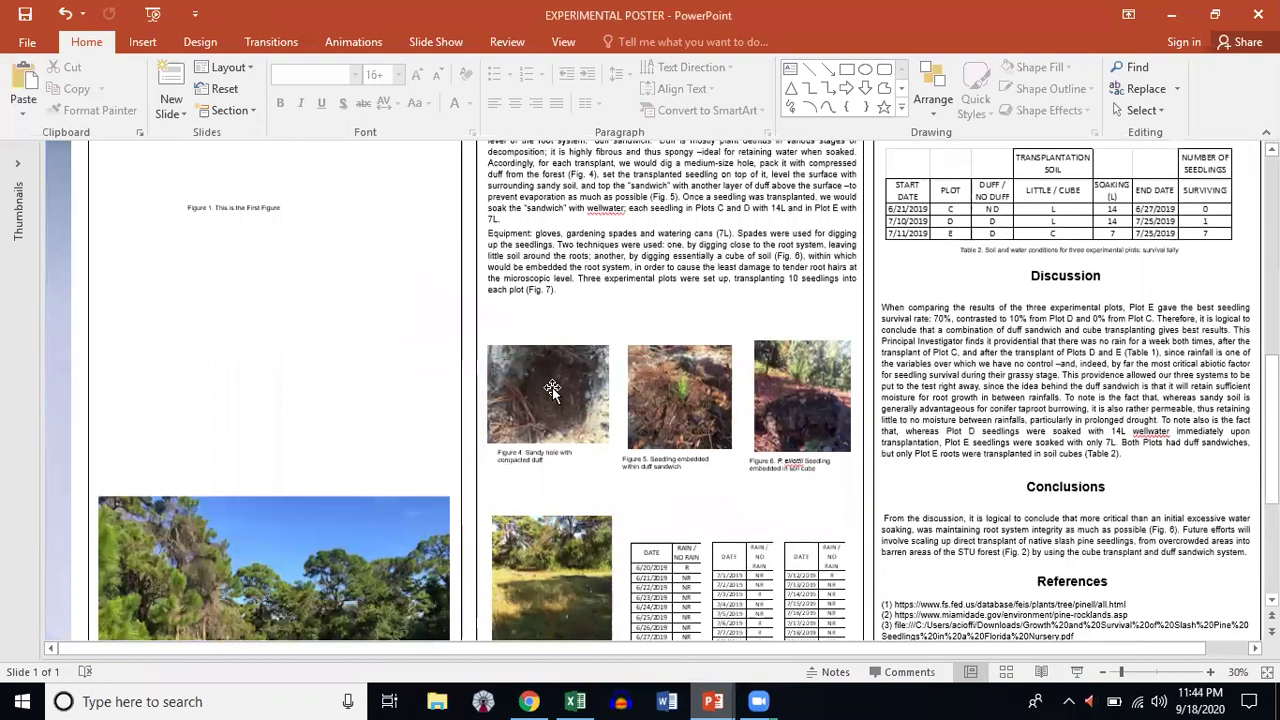
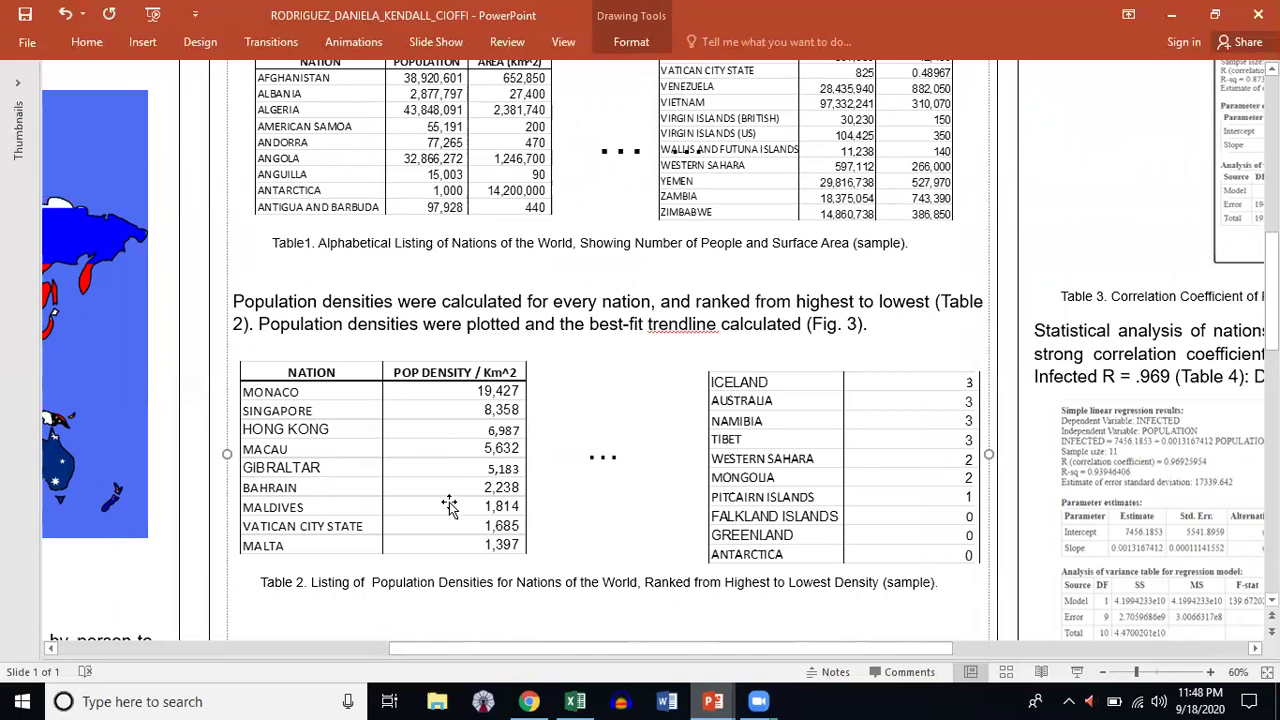
- Compare Table 2 of ranked population densities in the finished PowerPoint poster with the POP DENSITY / Km^2 column and its D10 formula in Excel
scroll(449, 502, down, 1)
mouse_move(575, 701)
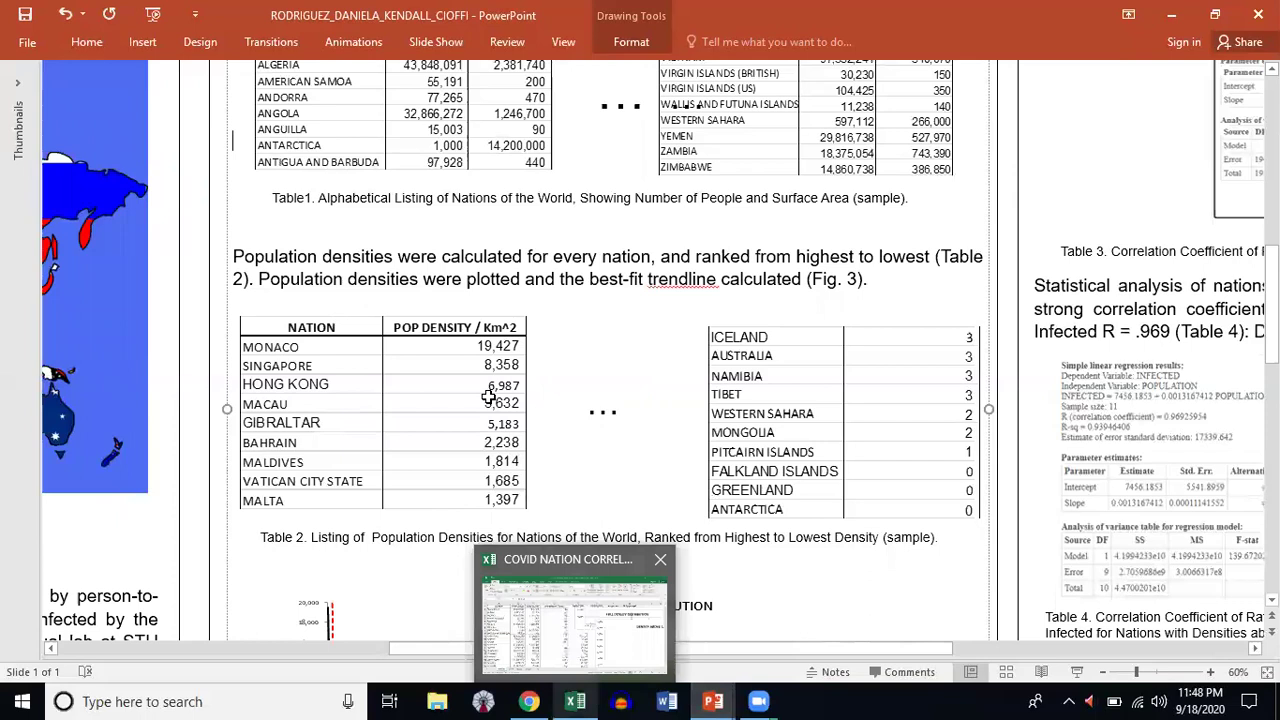
key(alt+Tab)
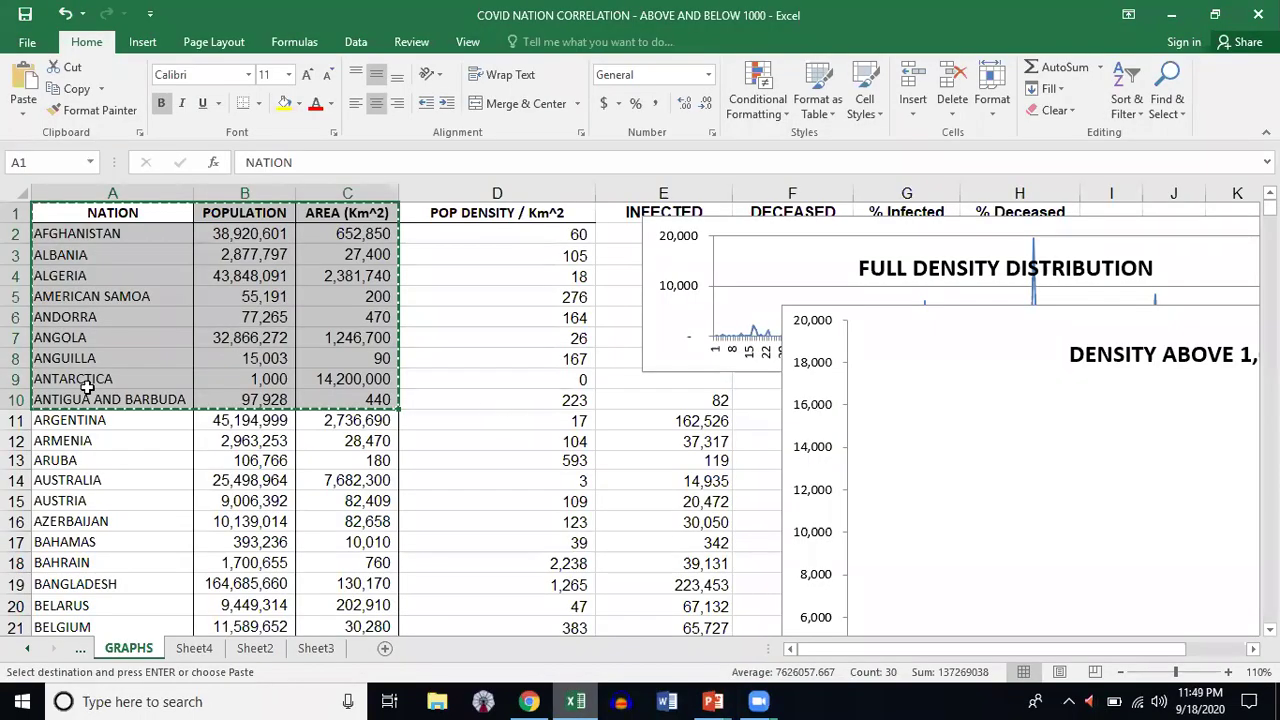
key(ctrl+z)
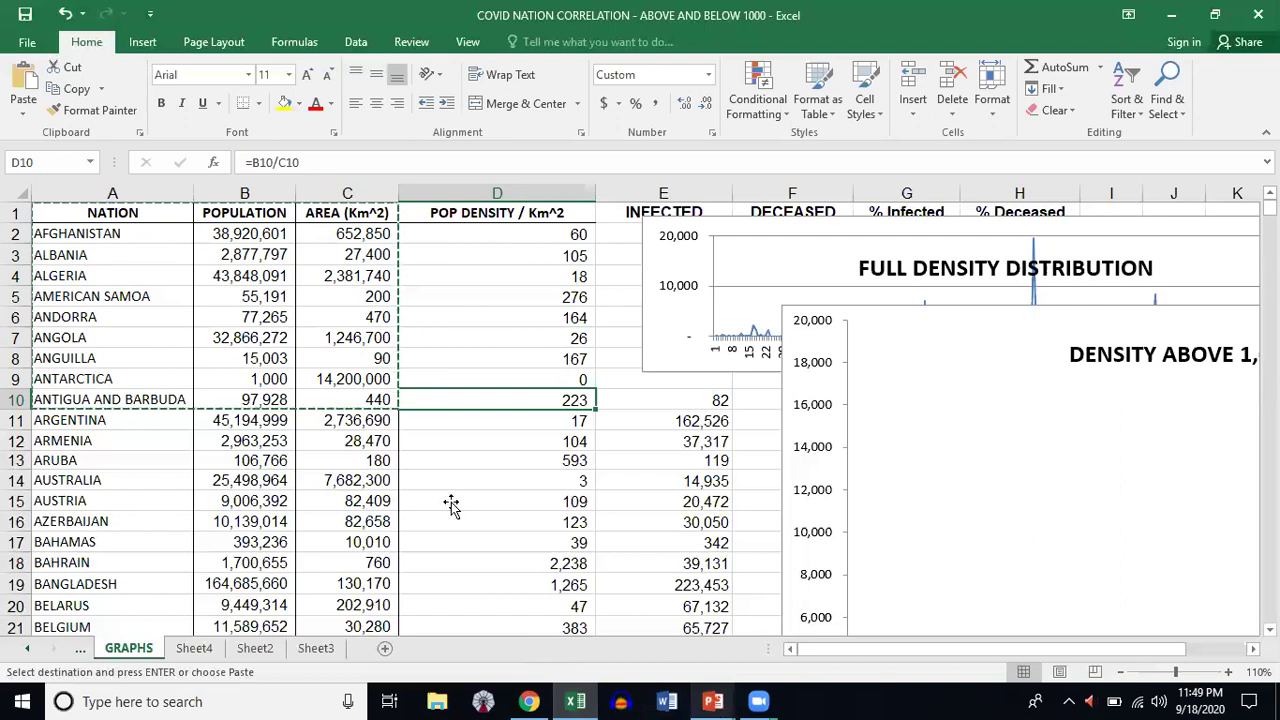
key(alt+Tab)
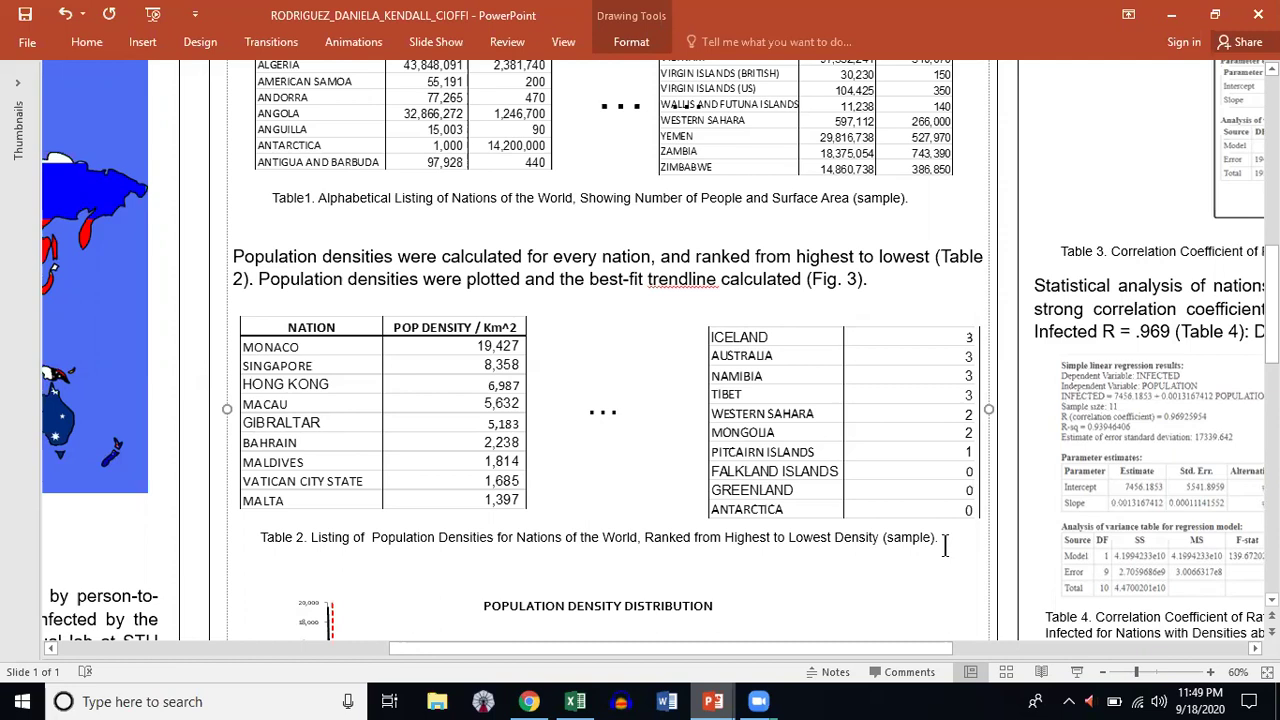
key(alt+Tab)
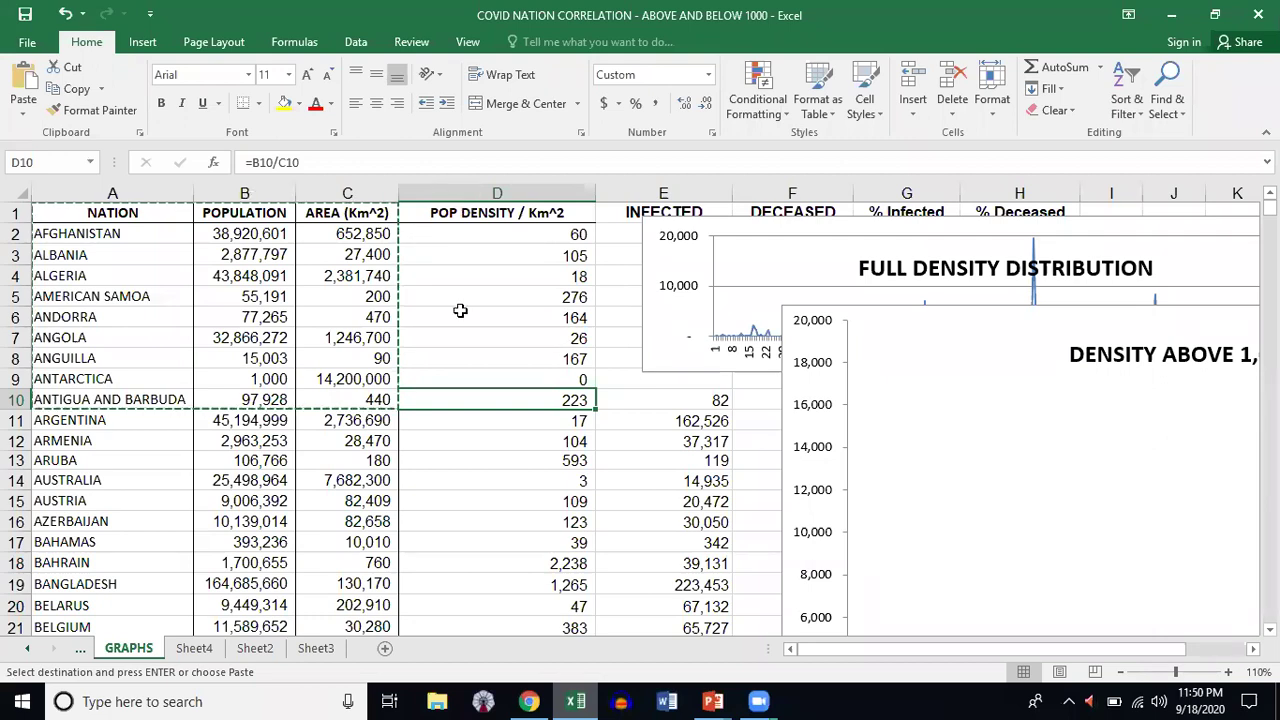
- Move the POP DENSITY / Km^2 column between the NATION and POPULATION columns and narrow it slightly
click(476, 193)
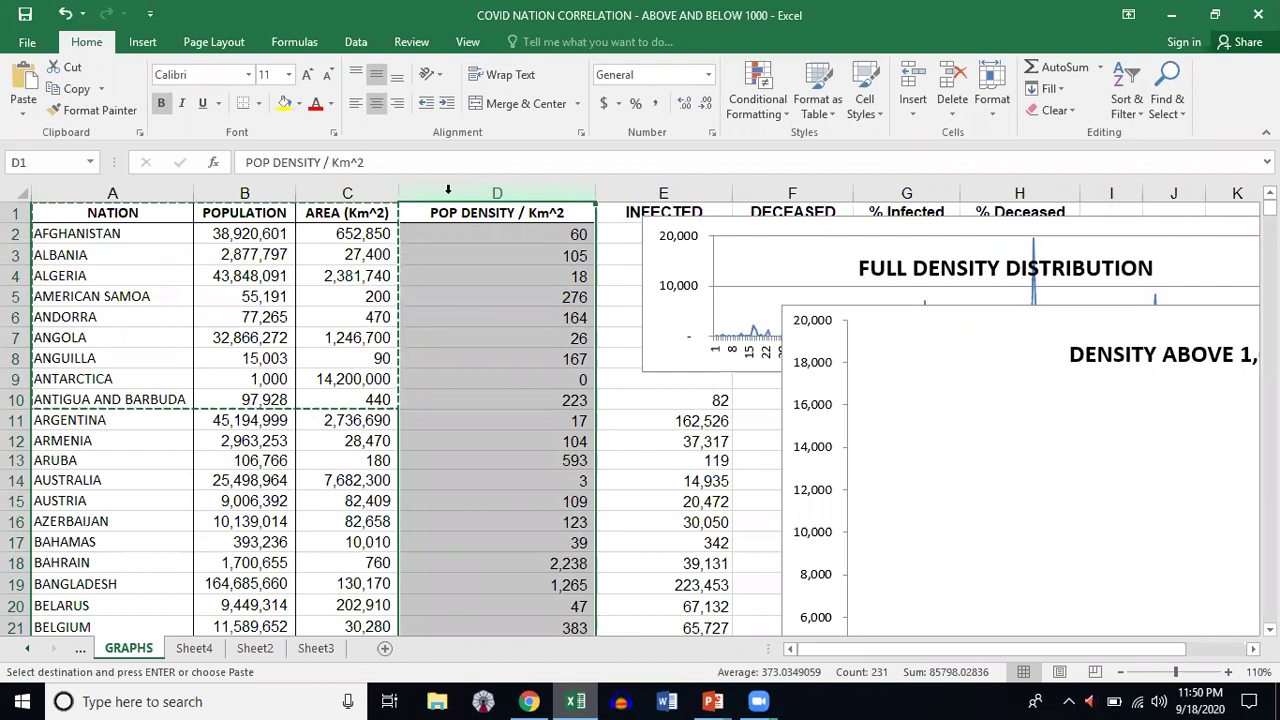
right_click(475, 326)
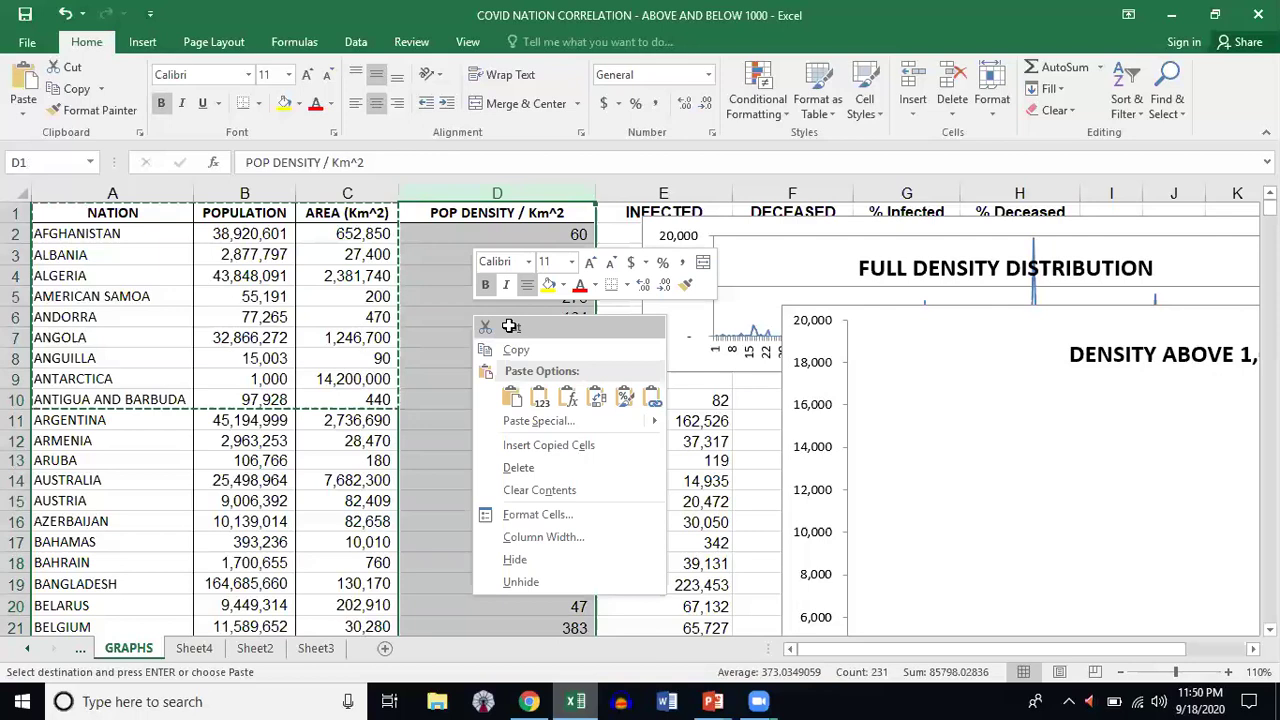
click(509, 326)
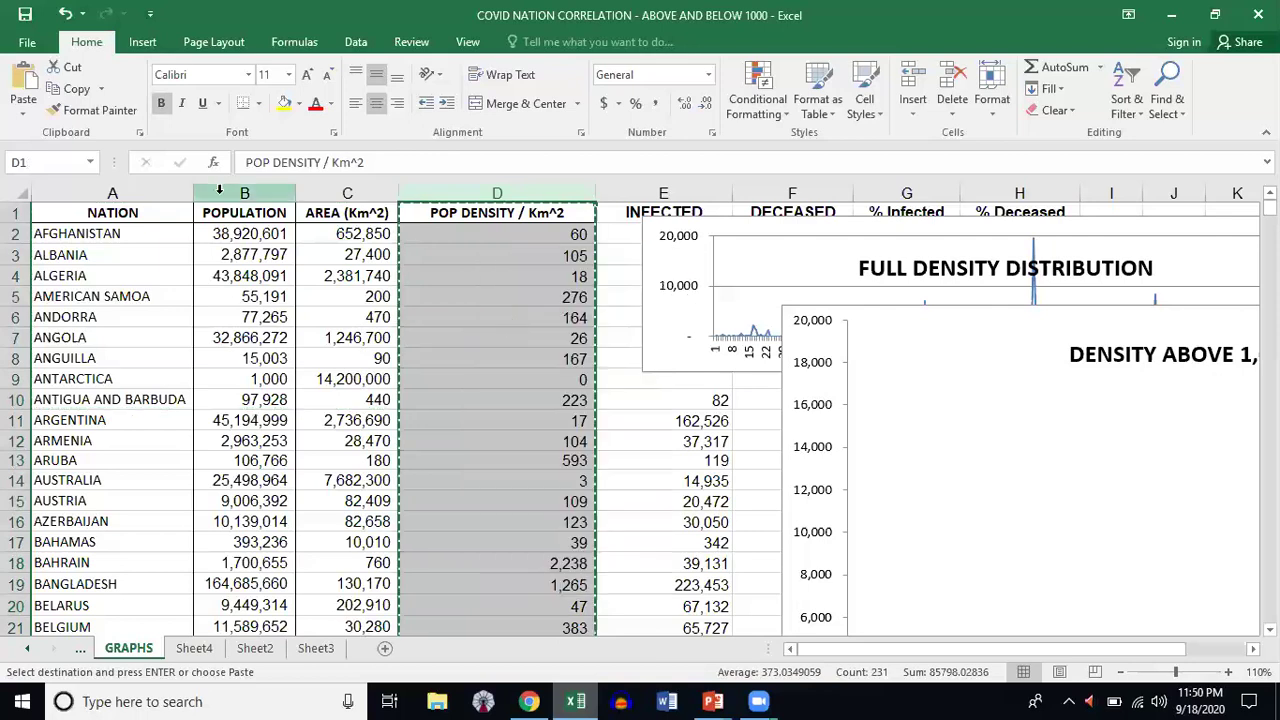
click(219, 190)
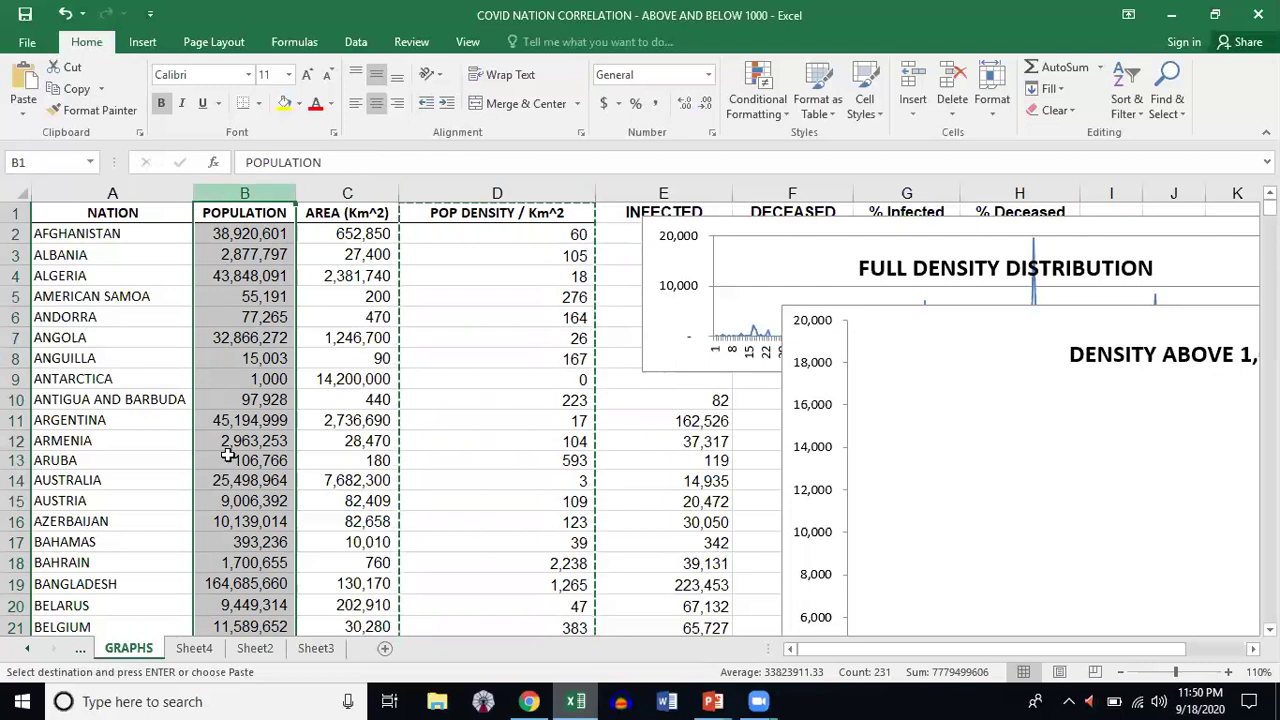
right_click(216, 291)
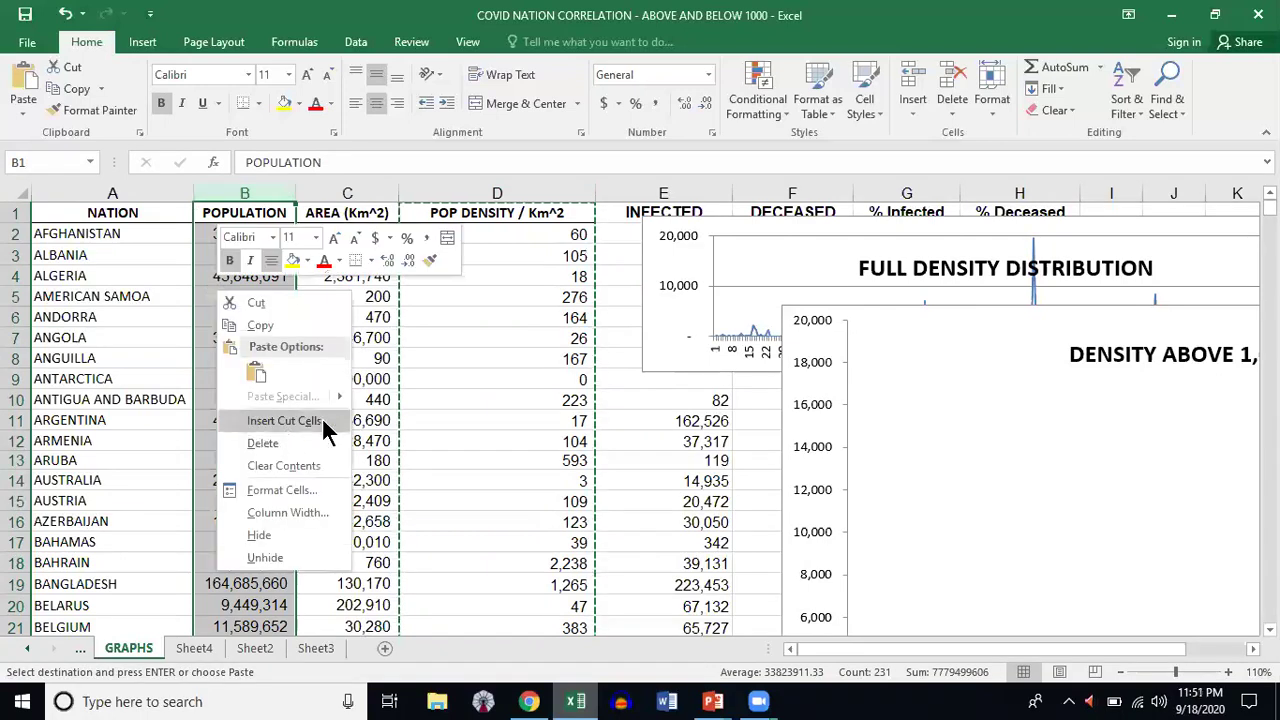
click(267, 421)
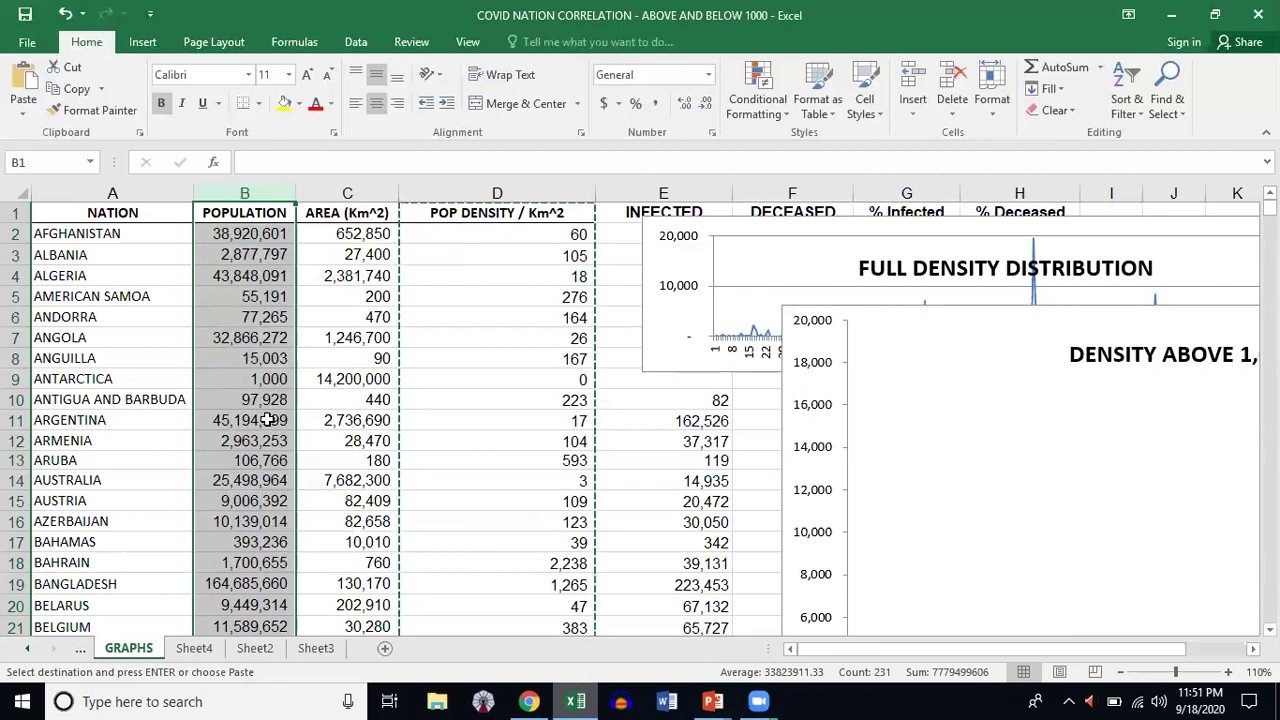
click(331, 338)
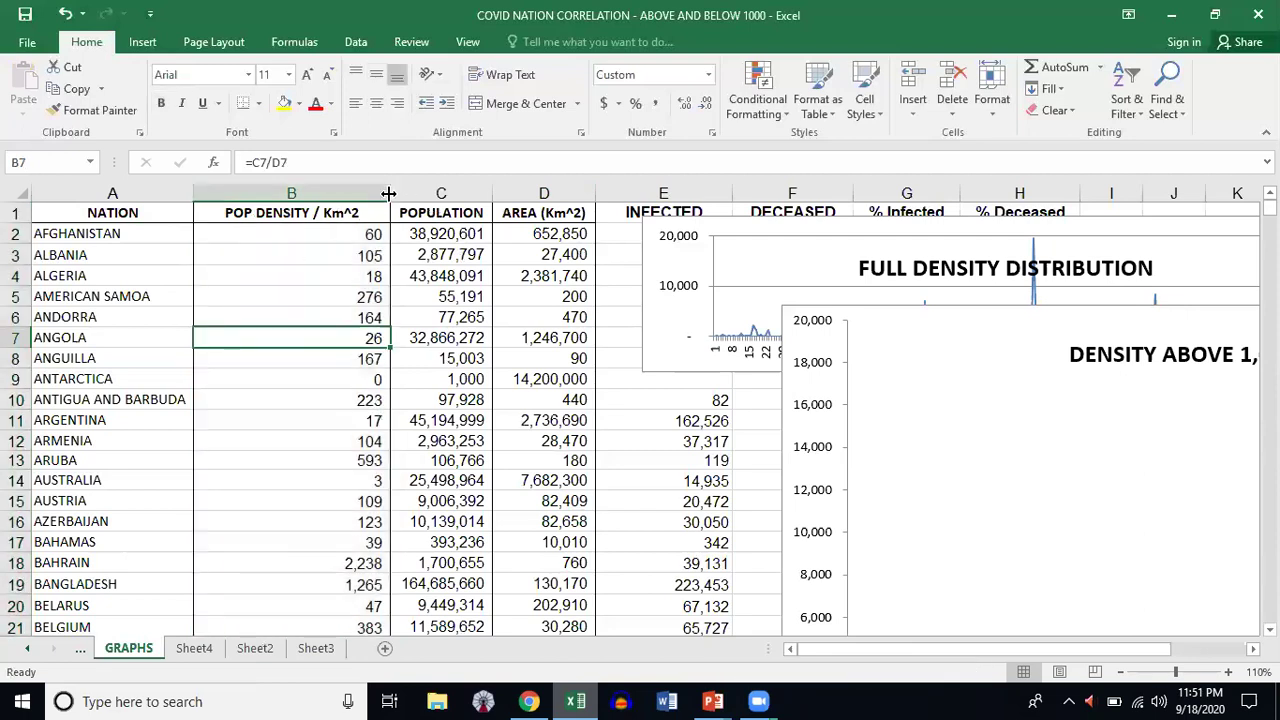
drag(388, 193, 360, 198)
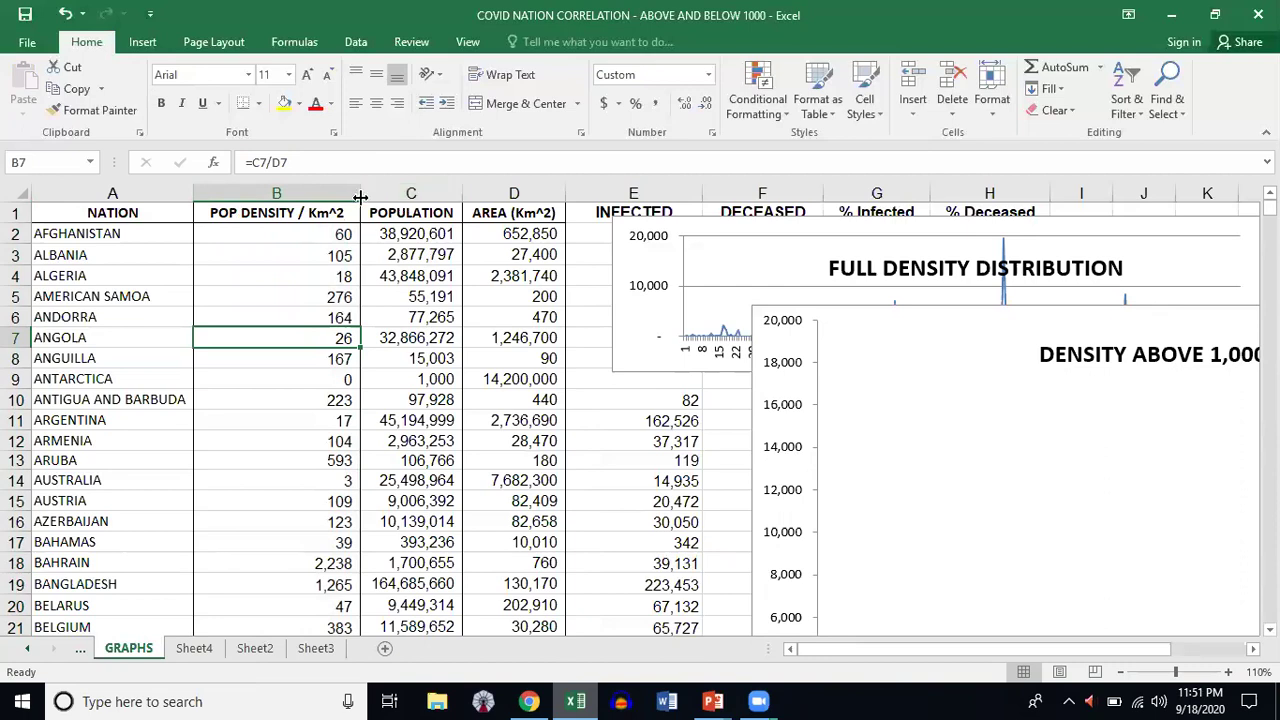
mouse_move(360, 197)
mouse_down()
mouse_move(316, 200)
mouse_move(425, 222)
mouse_move(420, 195)
mouse_move(358, 211)
mouse_up()
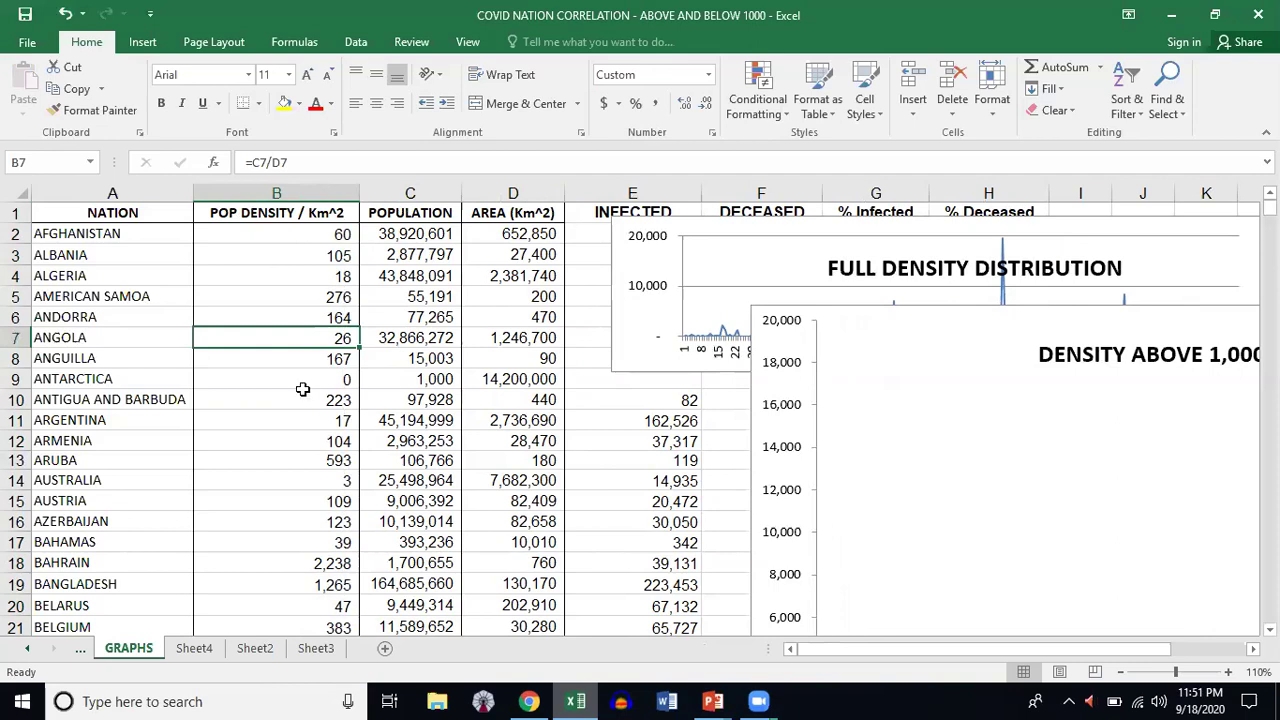
- Select all population density values in column B, from ZIMBABWE in B231 up to AFGHANISTAN in B2
scroll(308, 412, down, 5)
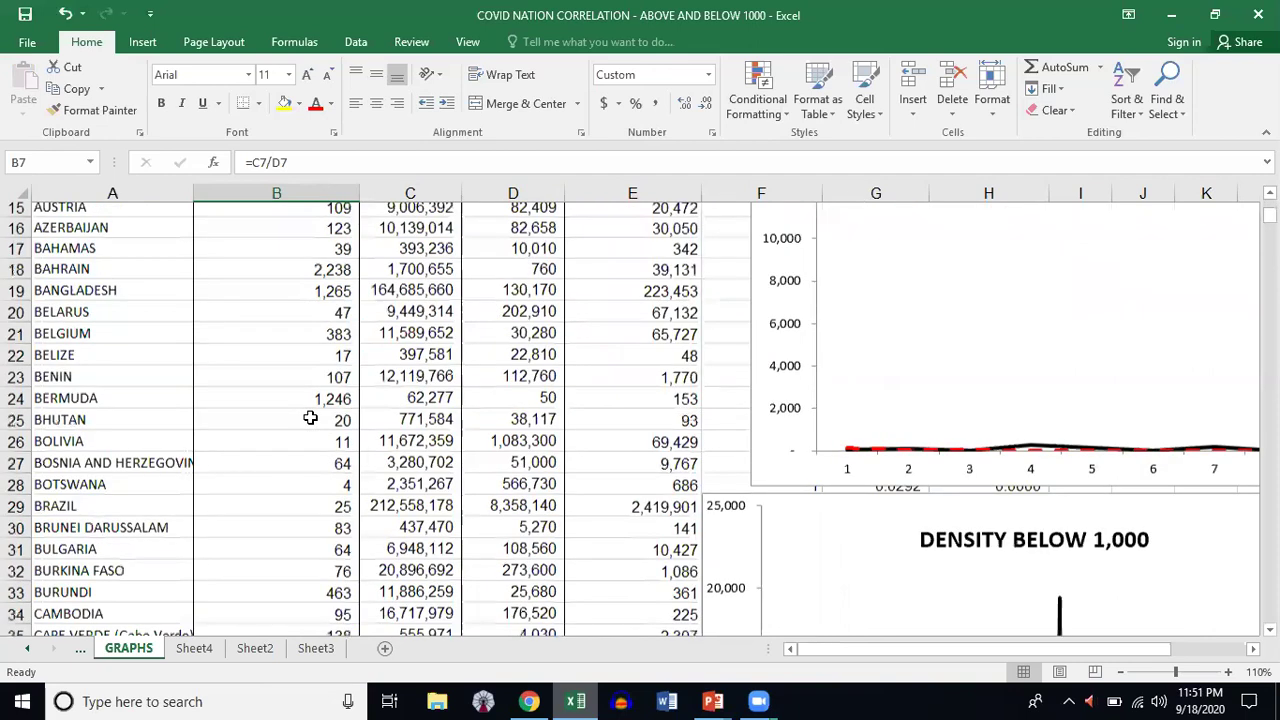
scroll(291, 483, down, 4)
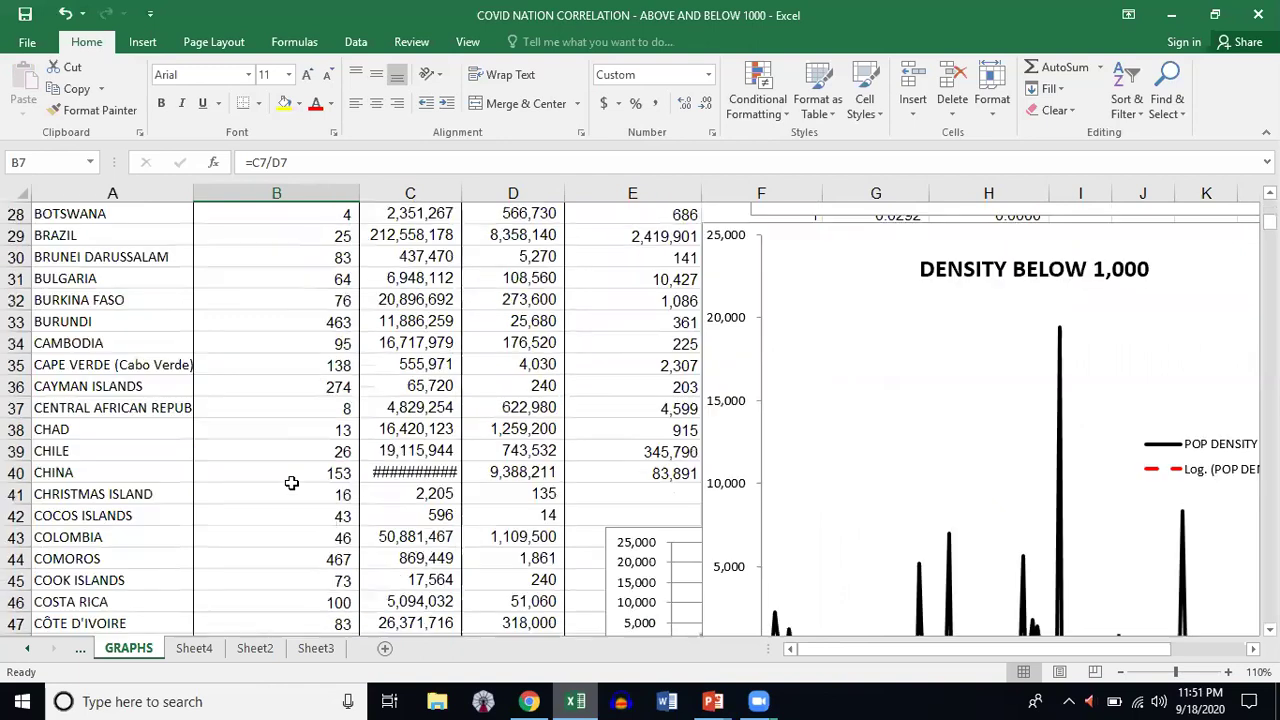
scroll(329, 521, down, 20)
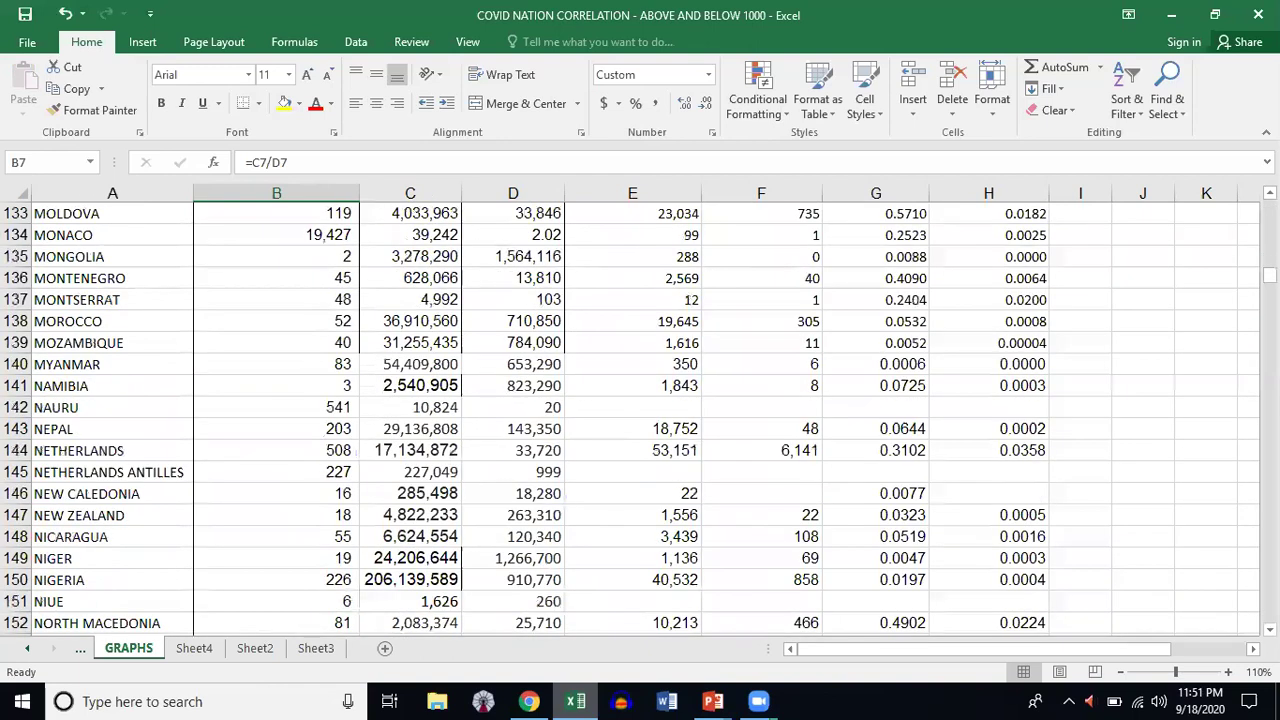
scroll(259, 481, down, 20)
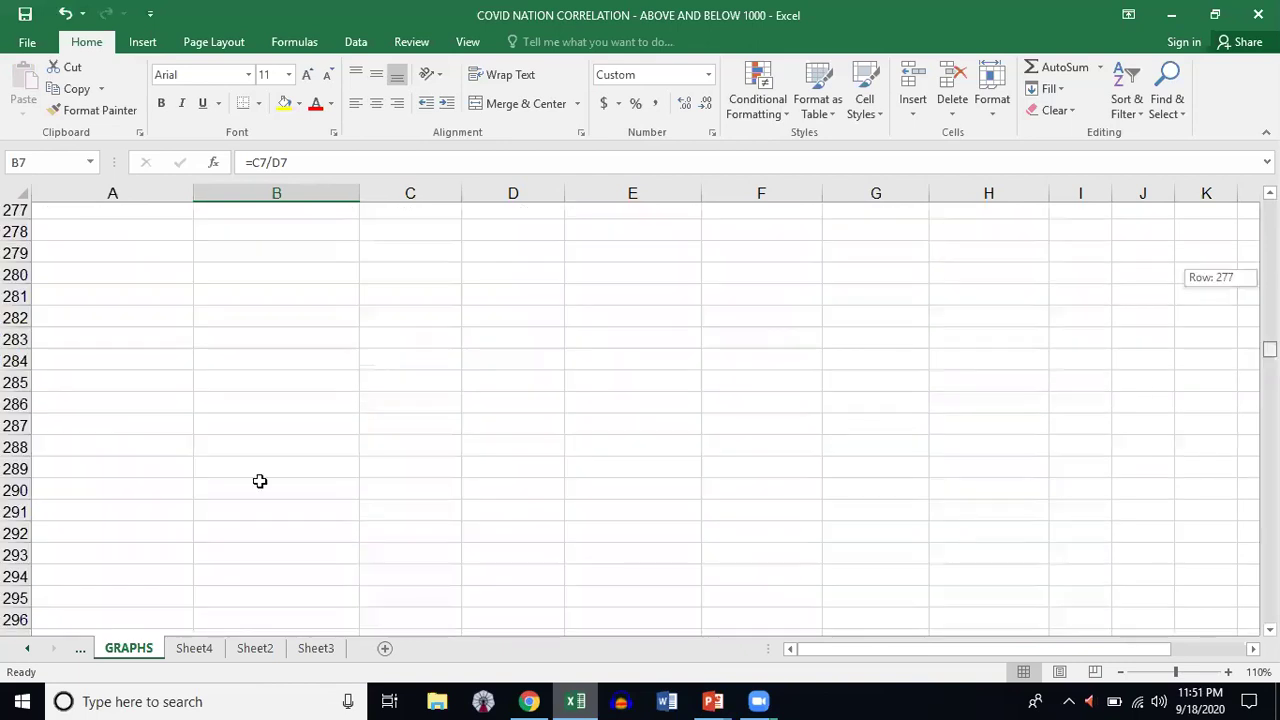
scroll(287, 520, up, 20)
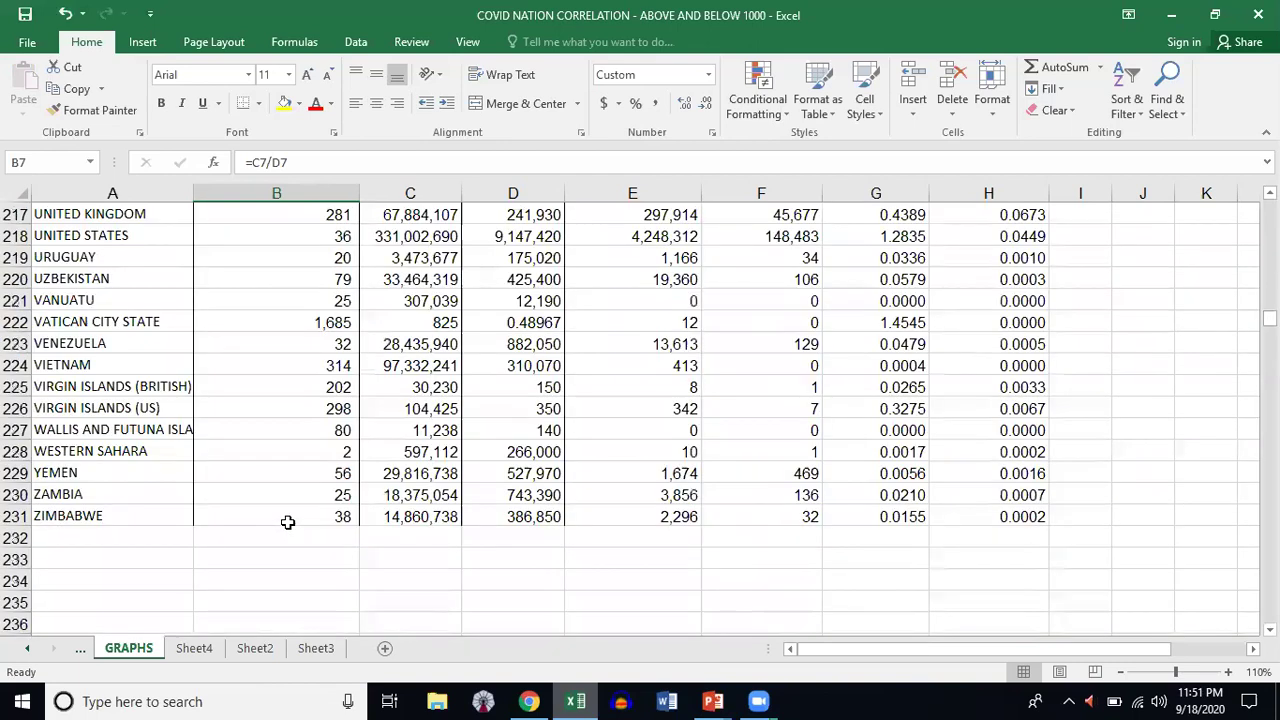
drag(287, 522, 255, 7)
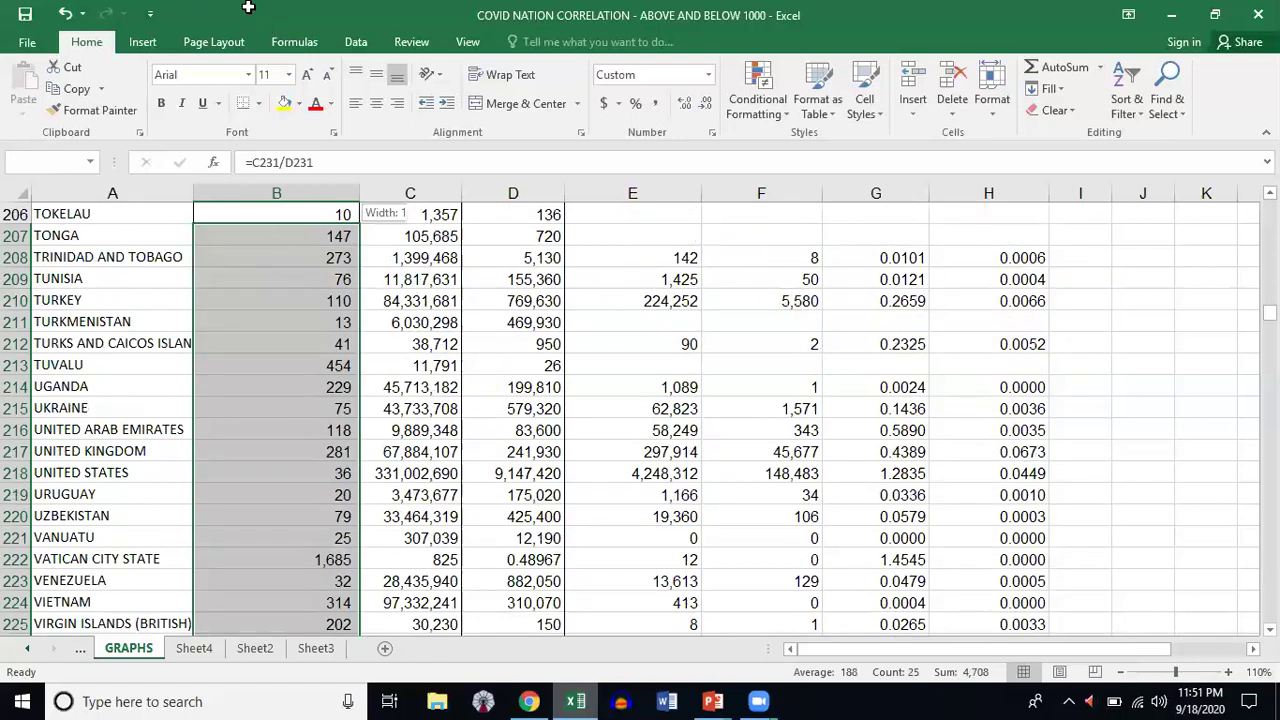
drag(248, 7, 274, 11)
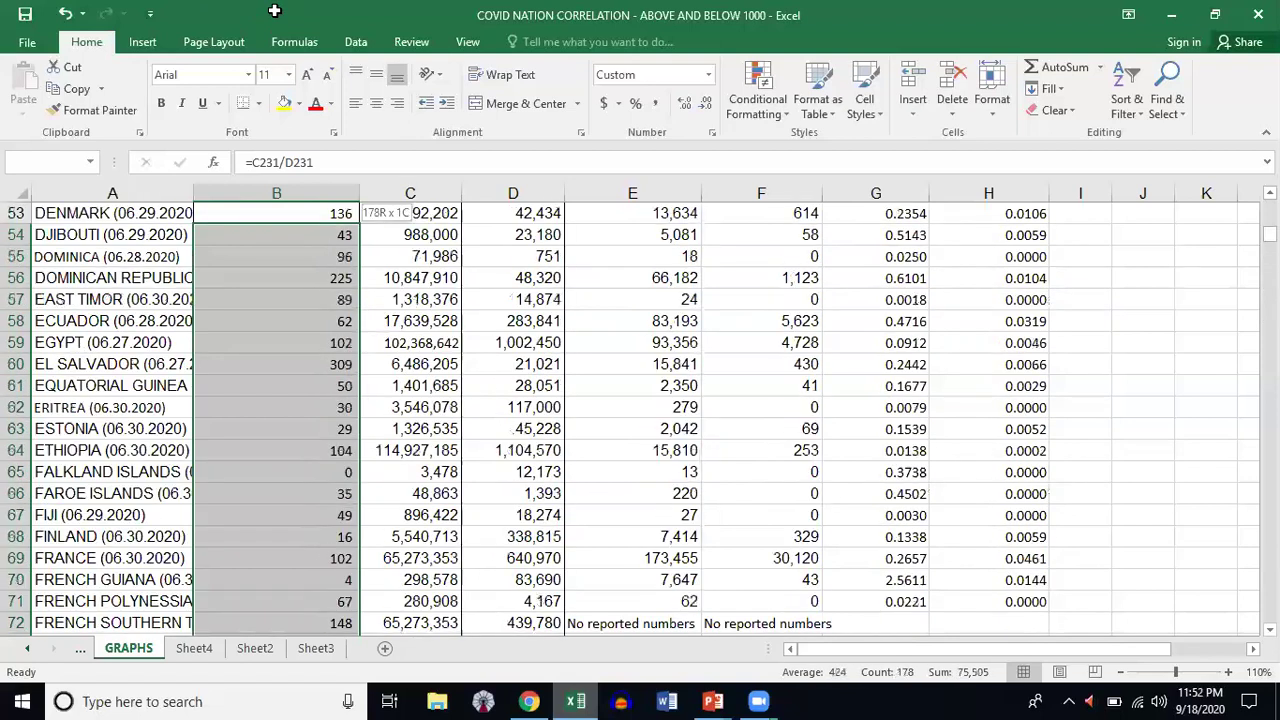
drag(274, 10, 197, 278)
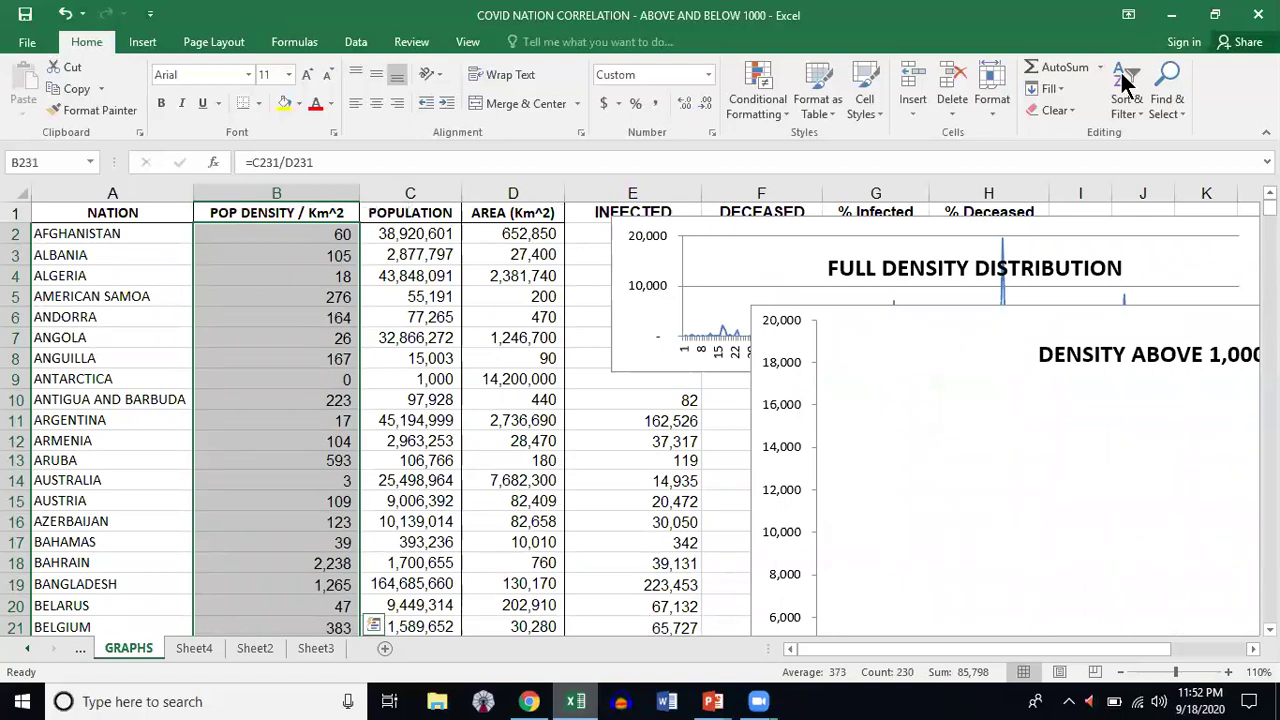
- Sort the selected population densities from largest to smallest, expanding the selection to include the adjacent data
click(1130, 112)
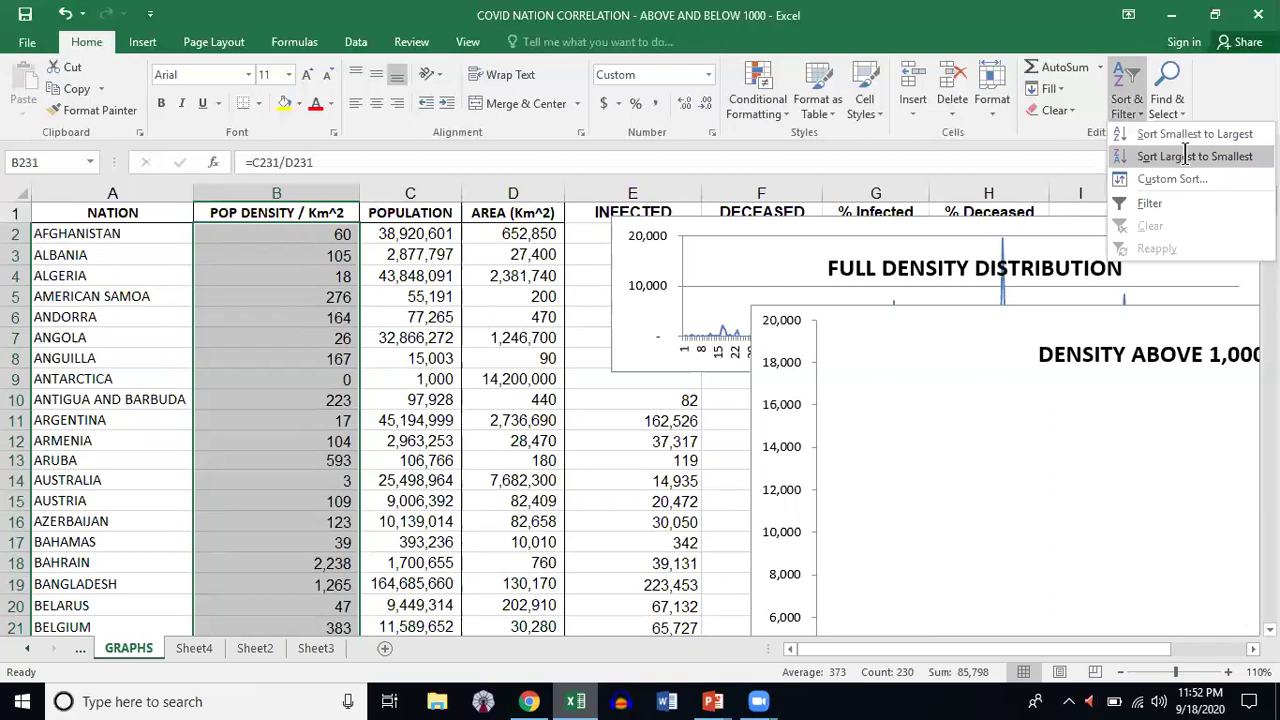
click(1185, 156)
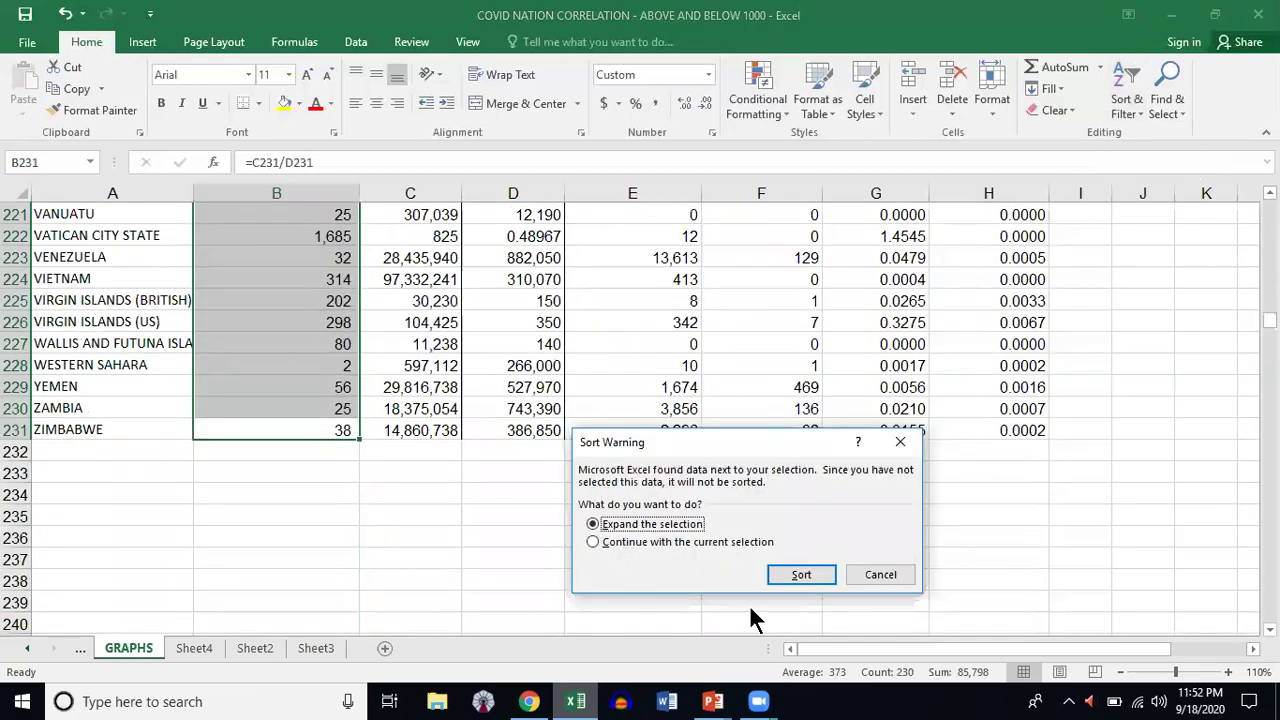
click(808, 572)
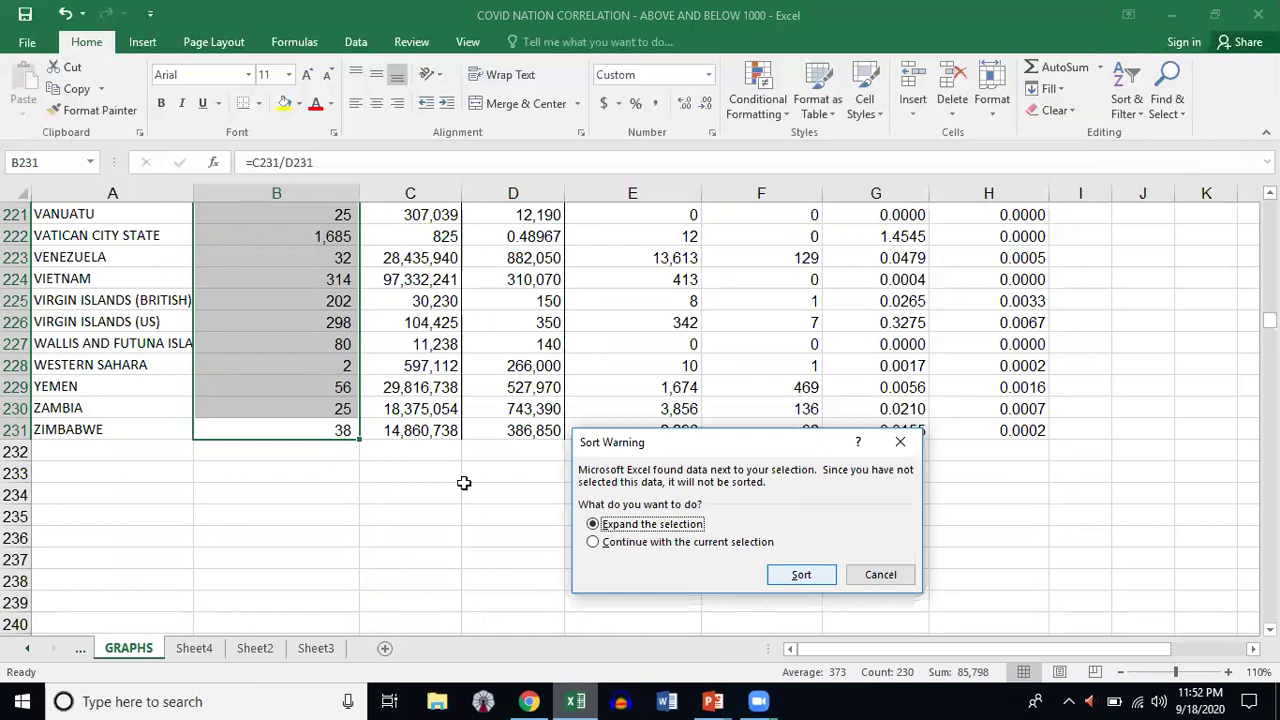
- Examine the sorted density ranking, from the lowest values ending at row 231 to the values above 1,000 in B2:B12
scroll(464, 483, up, 4)
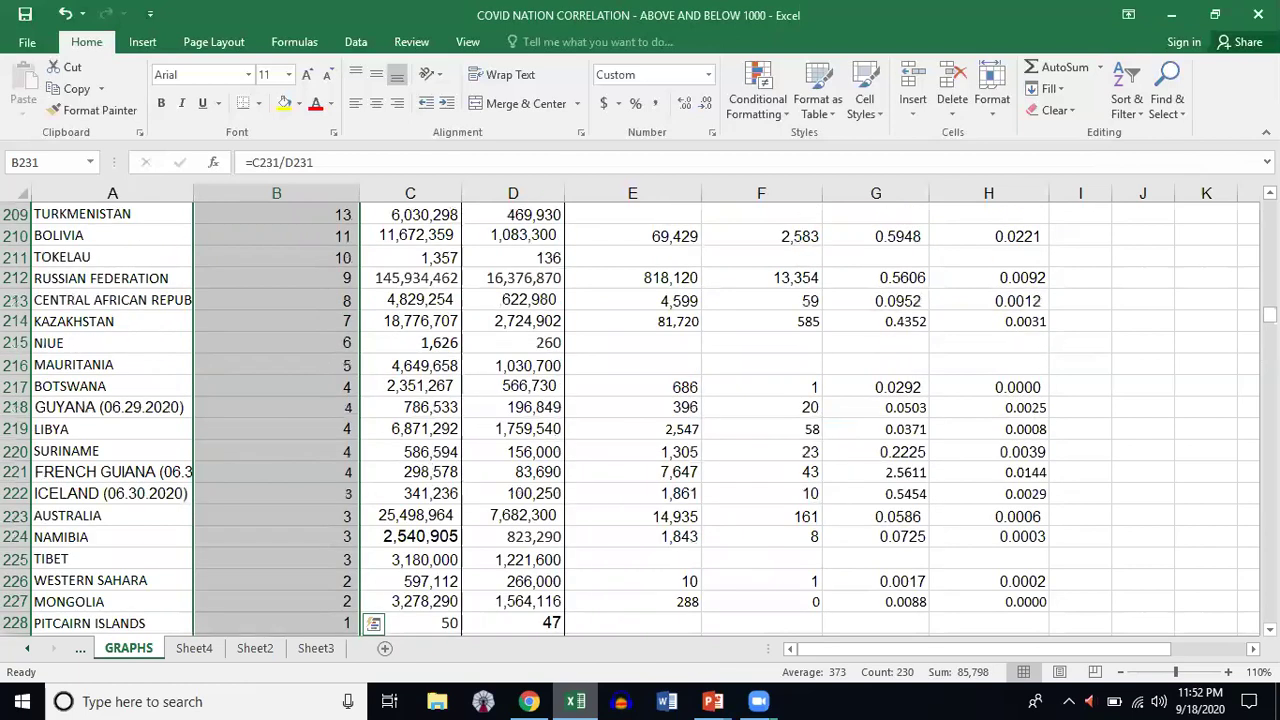
scroll(912, 570, up, 5)
scroll(777, 474, down, 13)
scroll(737, 448, up, 3)
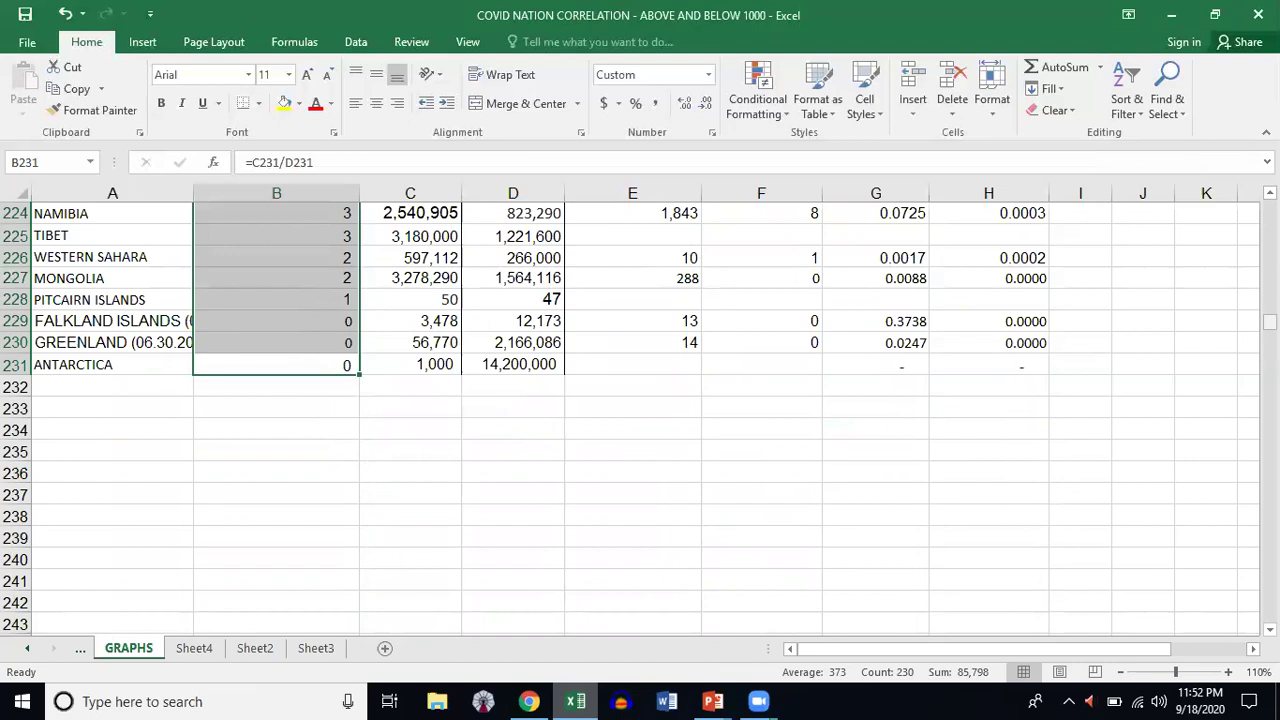
scroll(668, 238, up, 20)
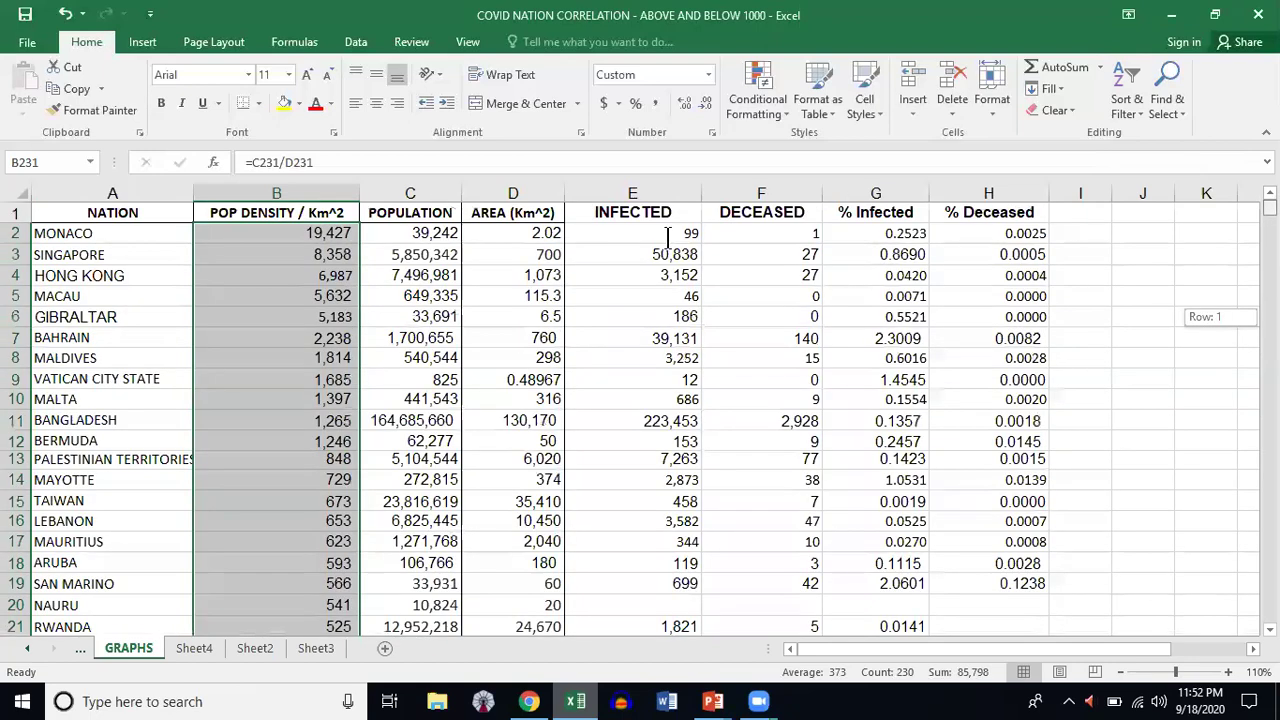
click(285, 255)
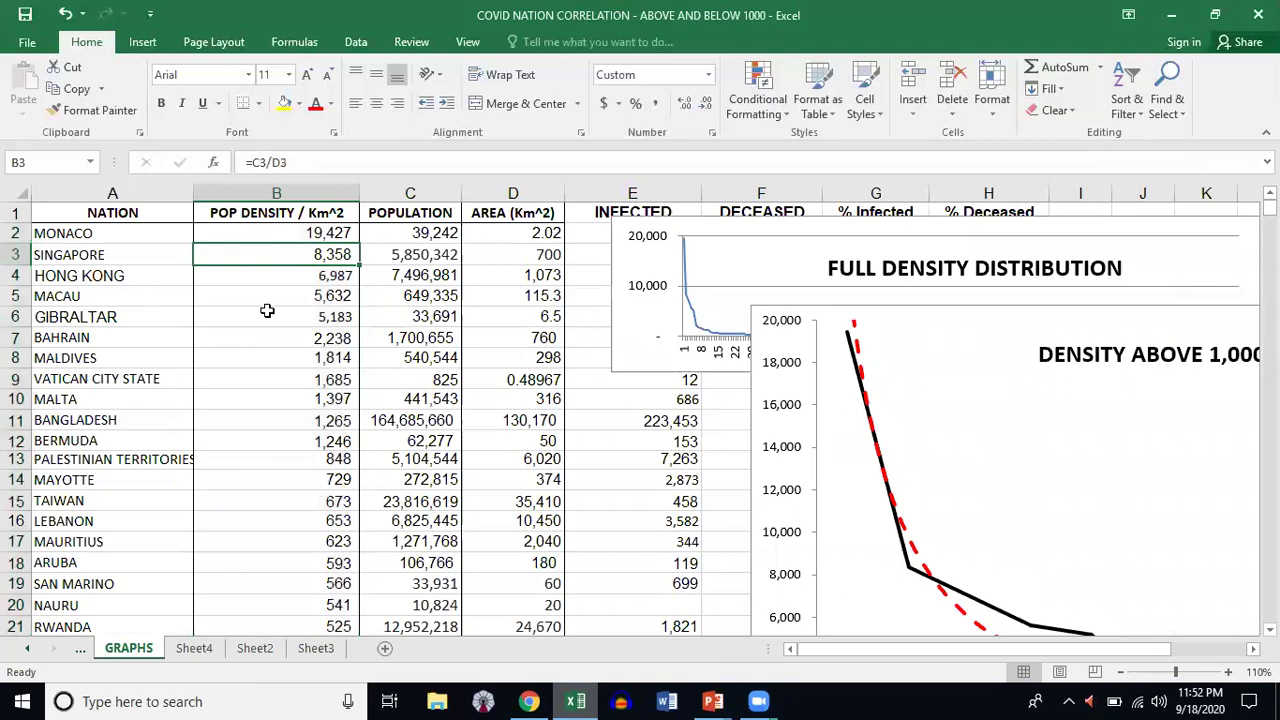
drag(276, 233, 267, 305)
drag(267, 443, 265, 445)
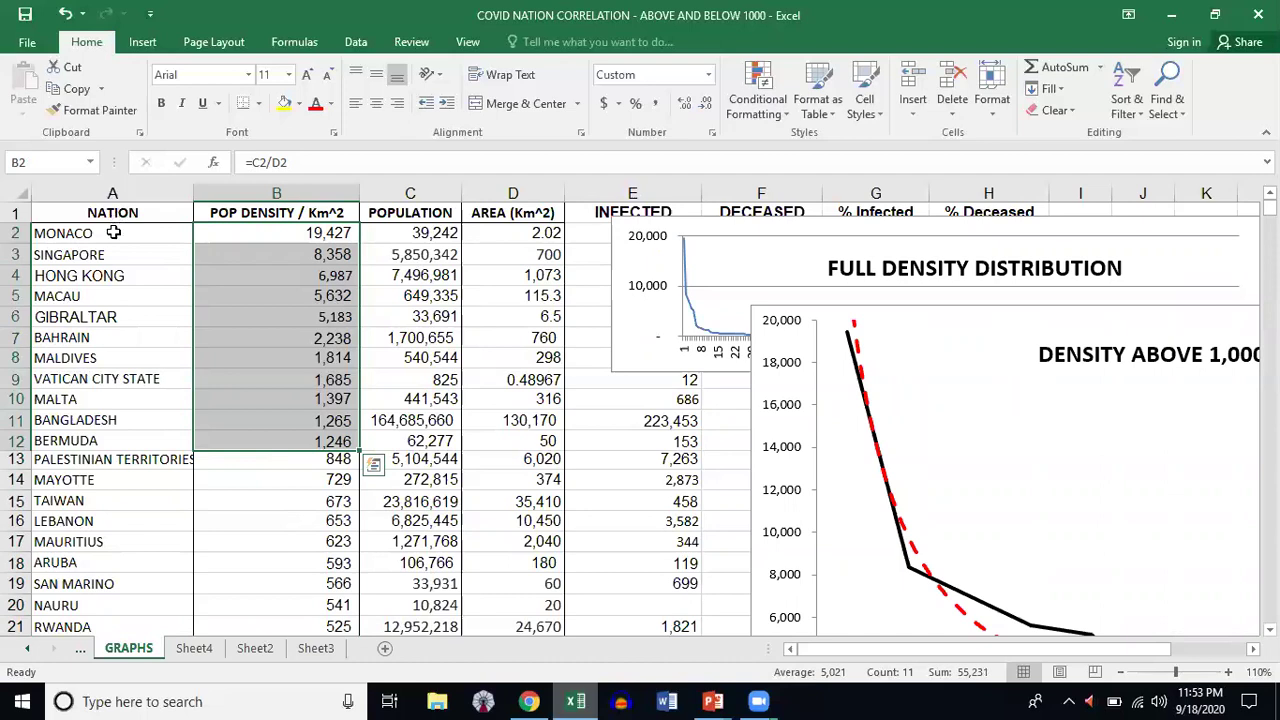
- Copy the nations and densities from MONACO to BERMUDA in A2:B12 and switch to the EXPERIMENTAL POSTER in PowerPoint
drag(63, 233, 263, 449)
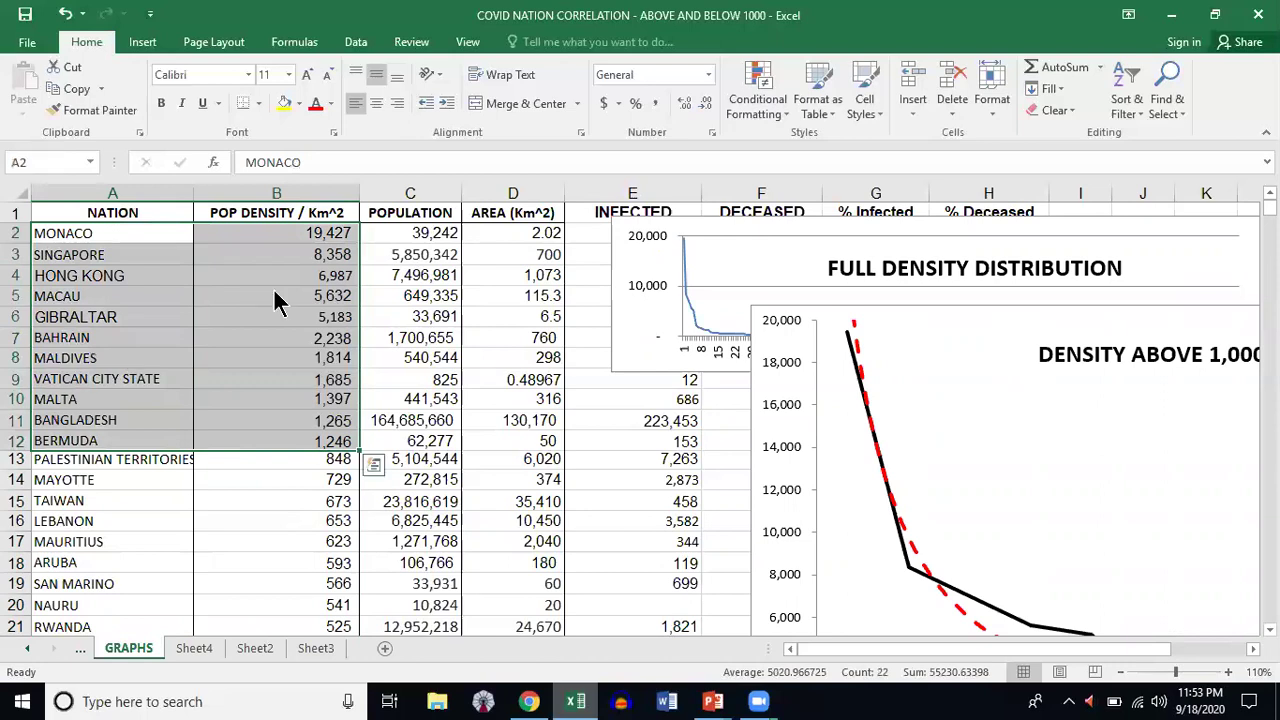
right_click(296, 320)
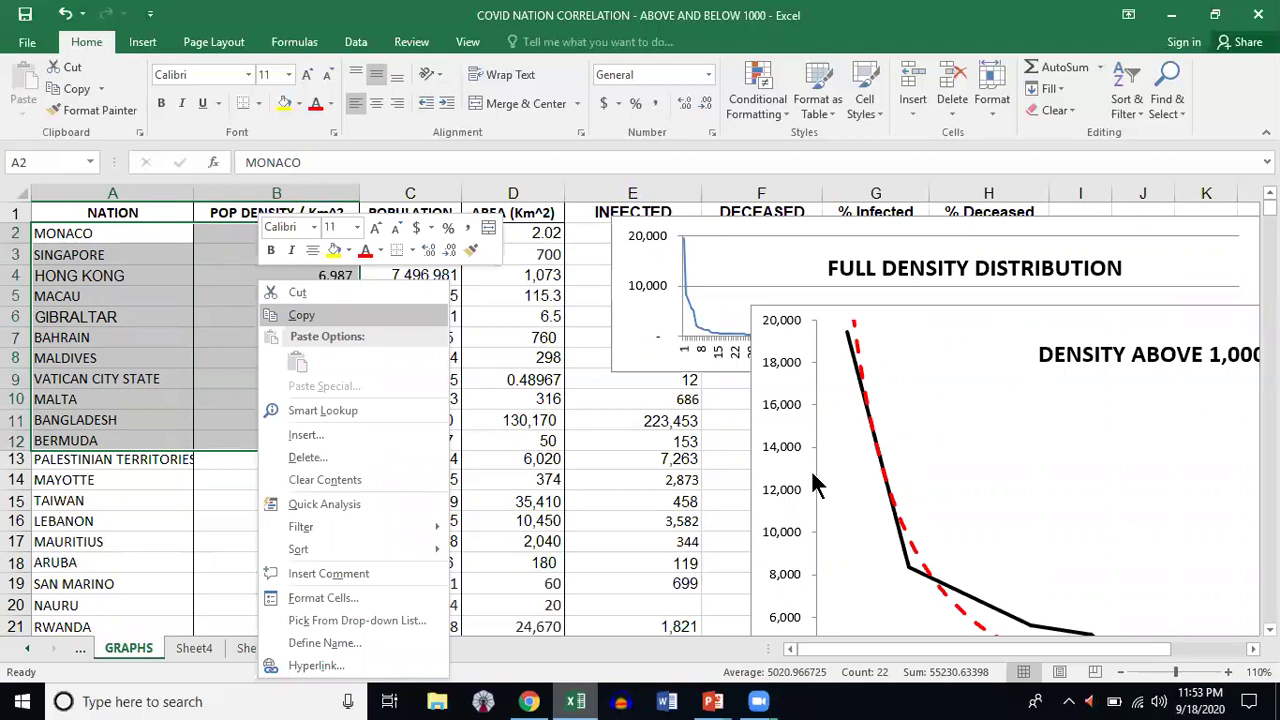
key(alt+Tab)
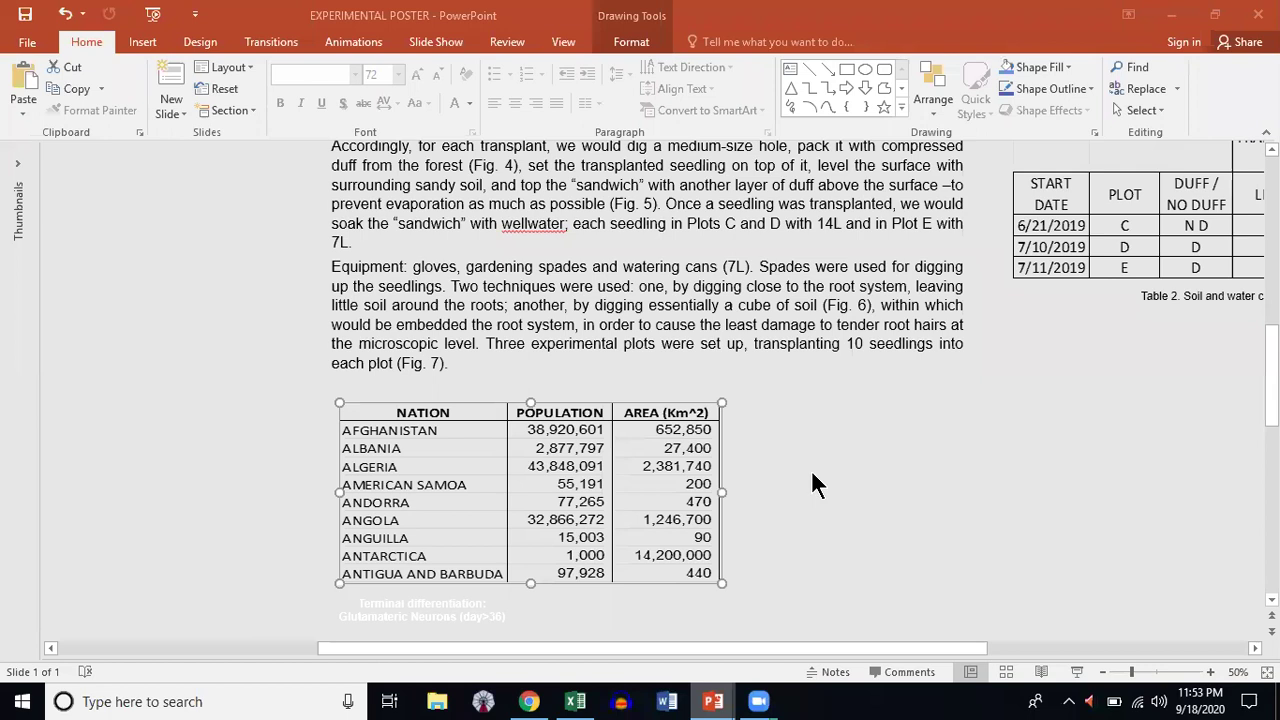
- Embed the copied density rows on the poster beside the alphabetical nation table and enlarge them to a similar text size
scroll(768, 462, down, 3)
right_click(768, 462)
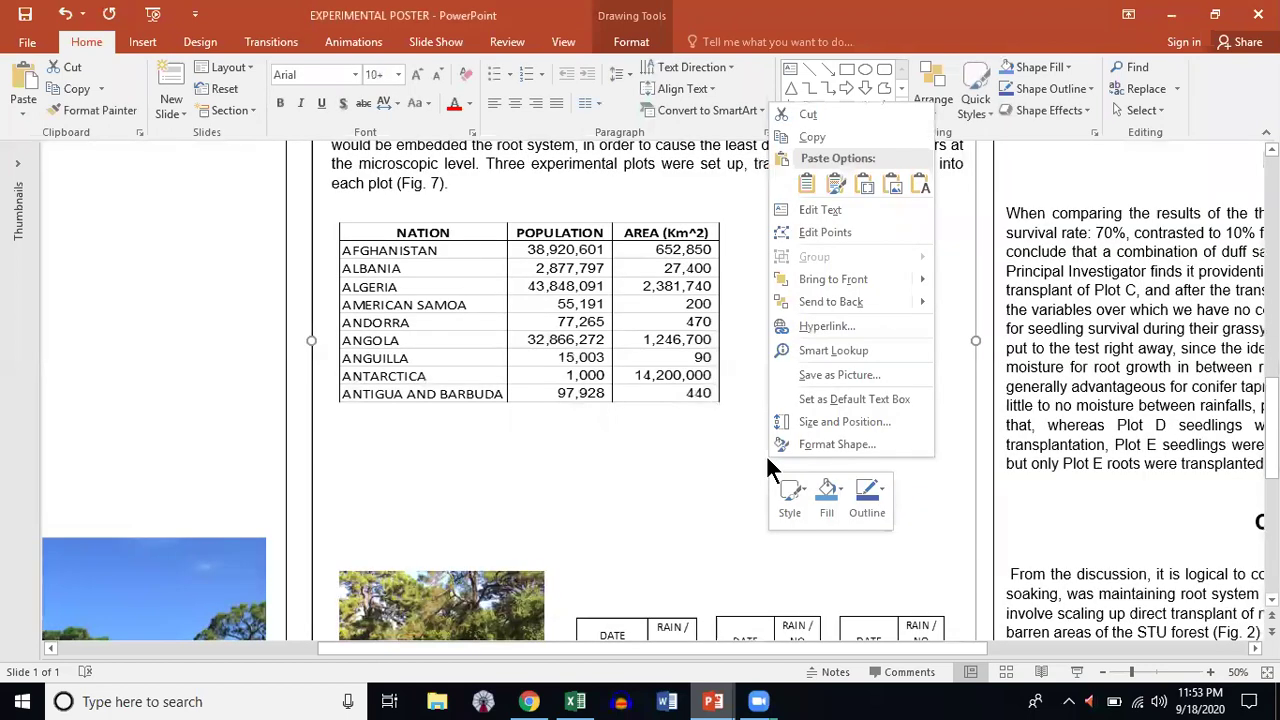
click(866, 186)
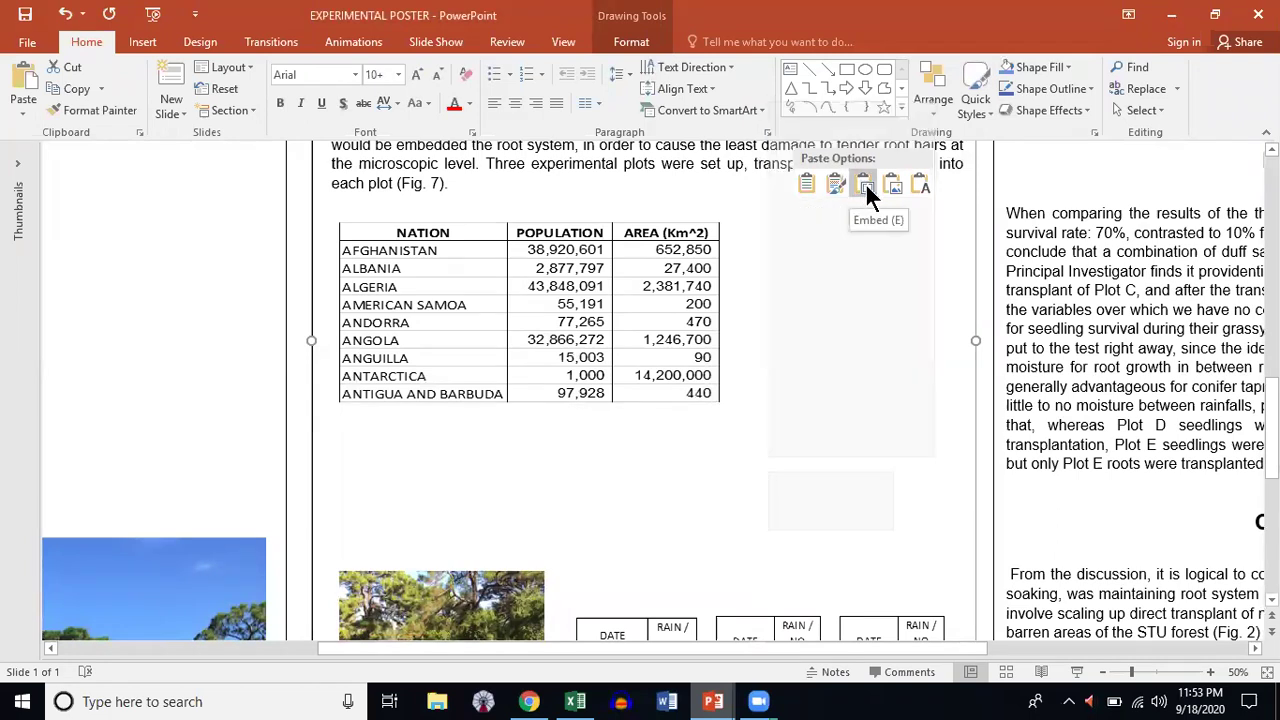
click(865, 186)
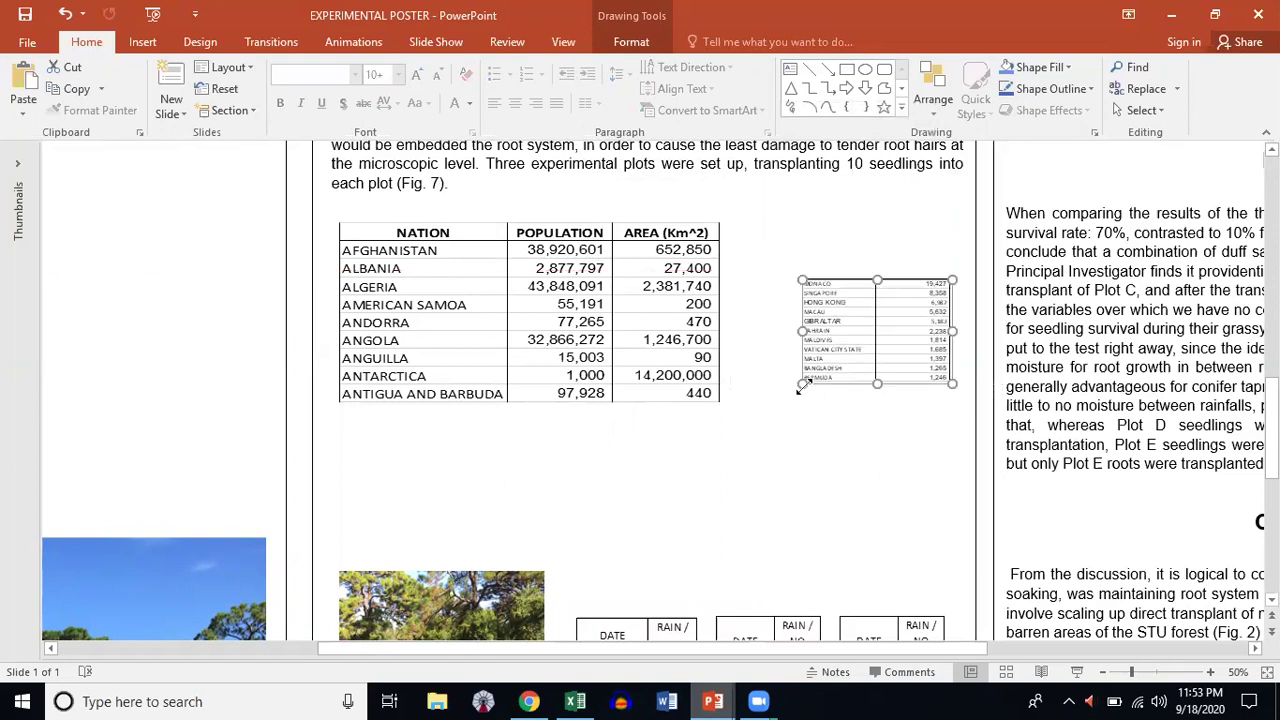
drag(801, 384, 719, 468)
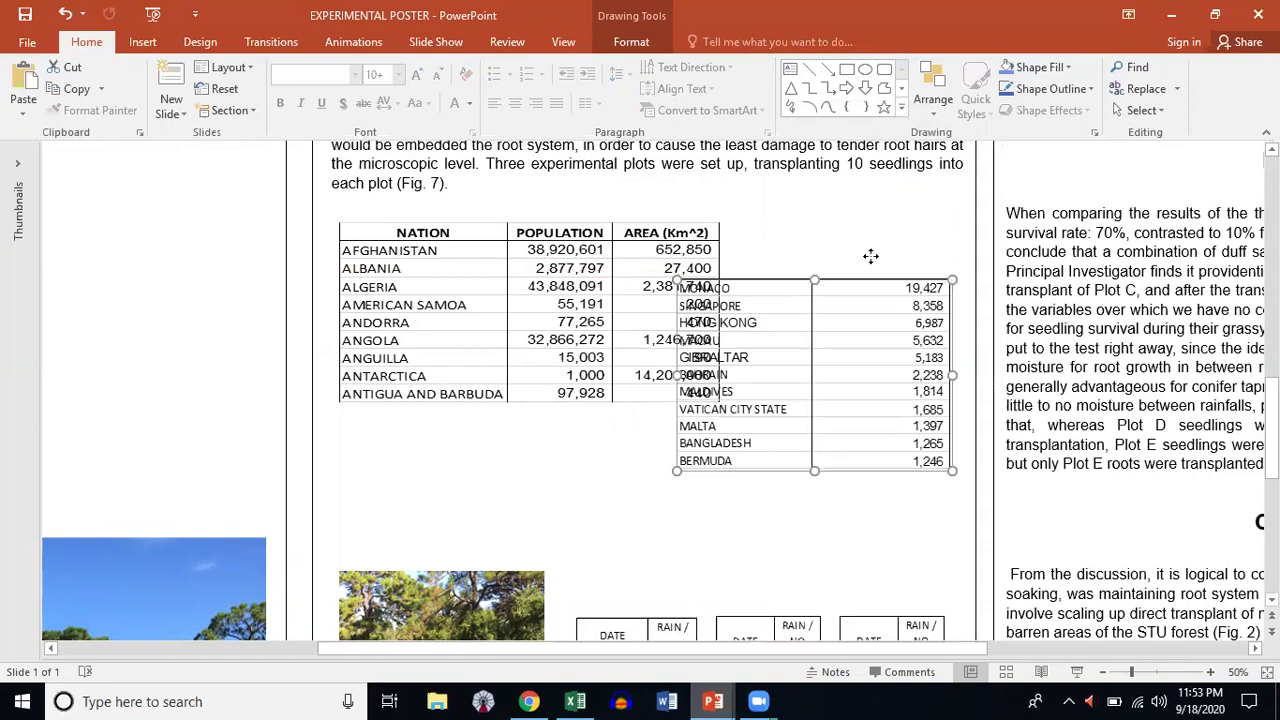
- Switch to the finished PowerPoint poster and examine the highest and lowest density samples in Table 2 and their surrounding layout
click(524, 286)
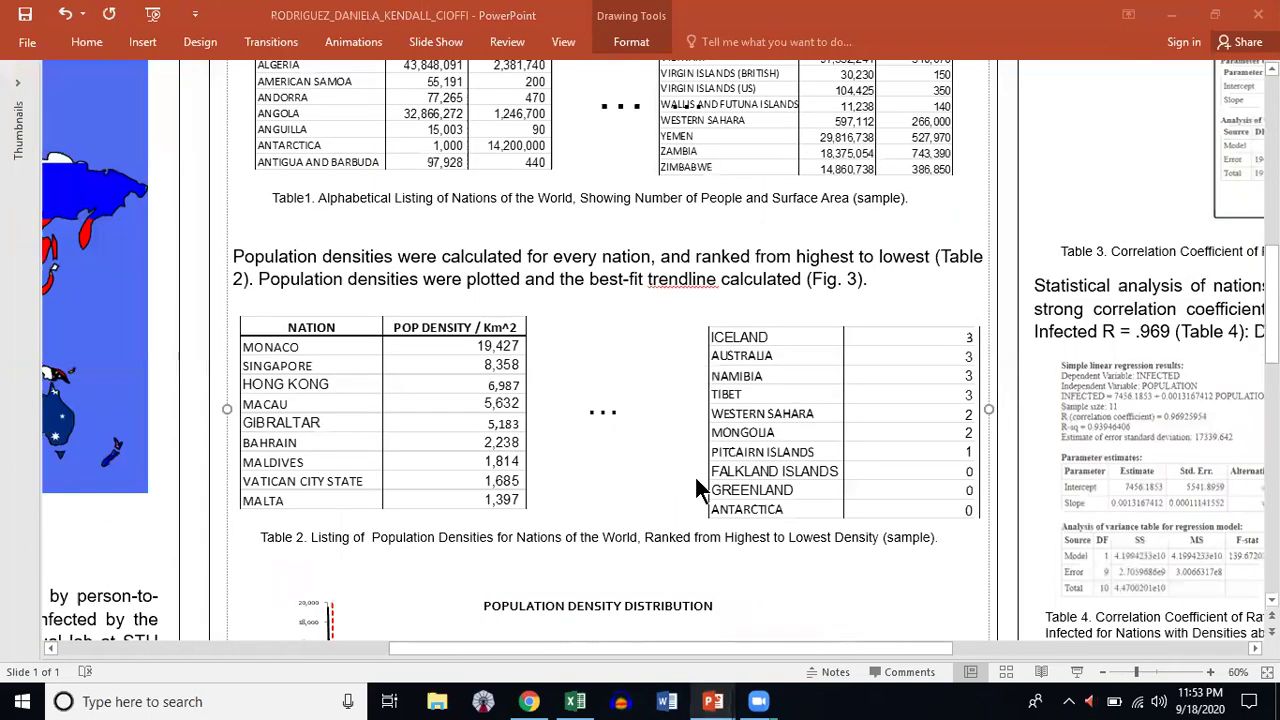
scroll(696, 480, down, 1)
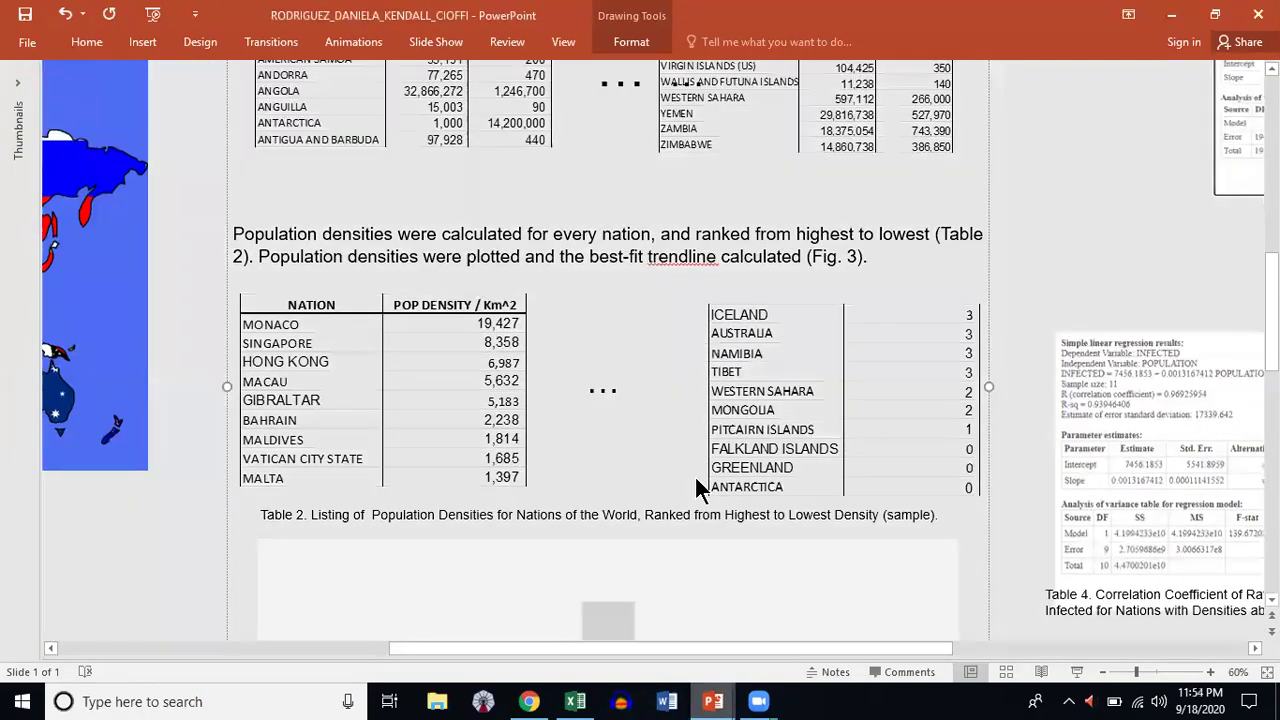
key(ctrl+z)
click(1103, 673)
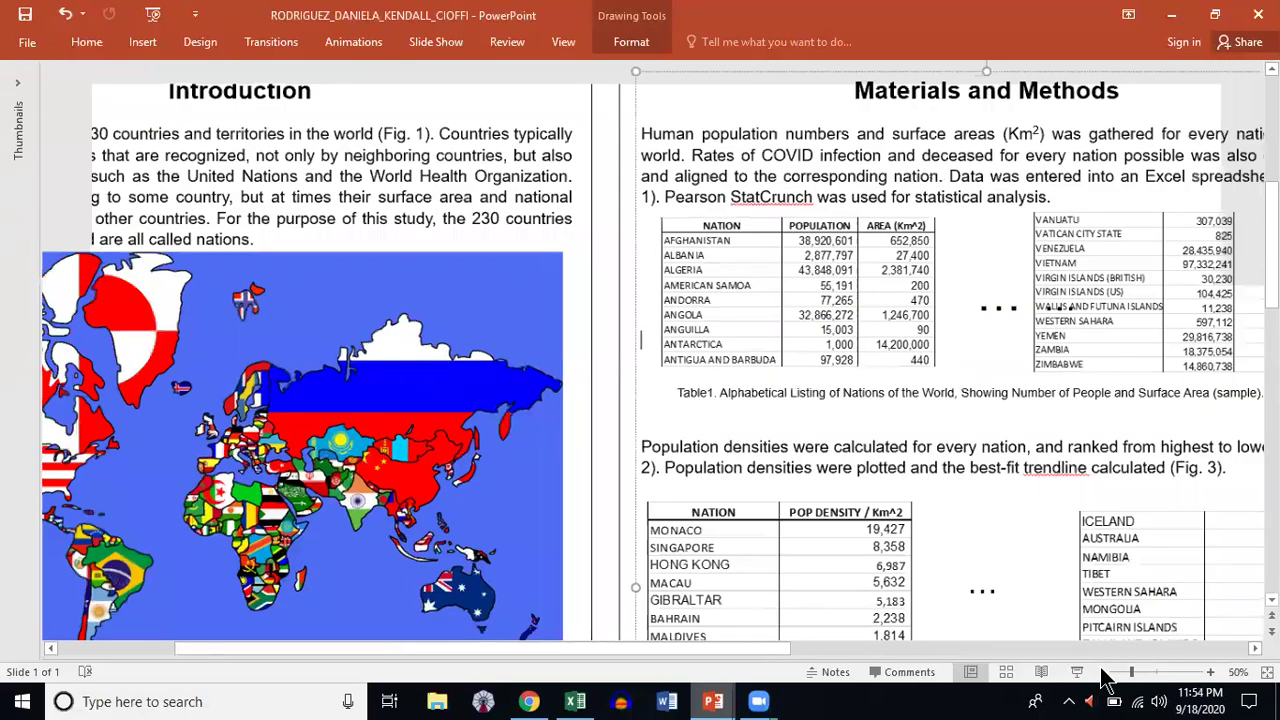